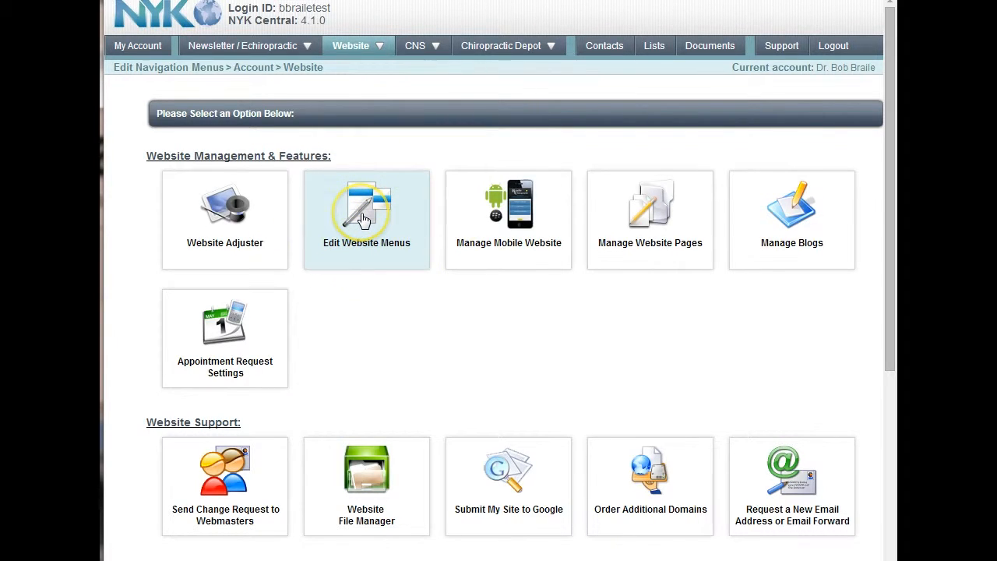
# Step: Open the website menu editor and look through the header submenus of About our office and Wellness Library
pyautogui.click(361, 218)
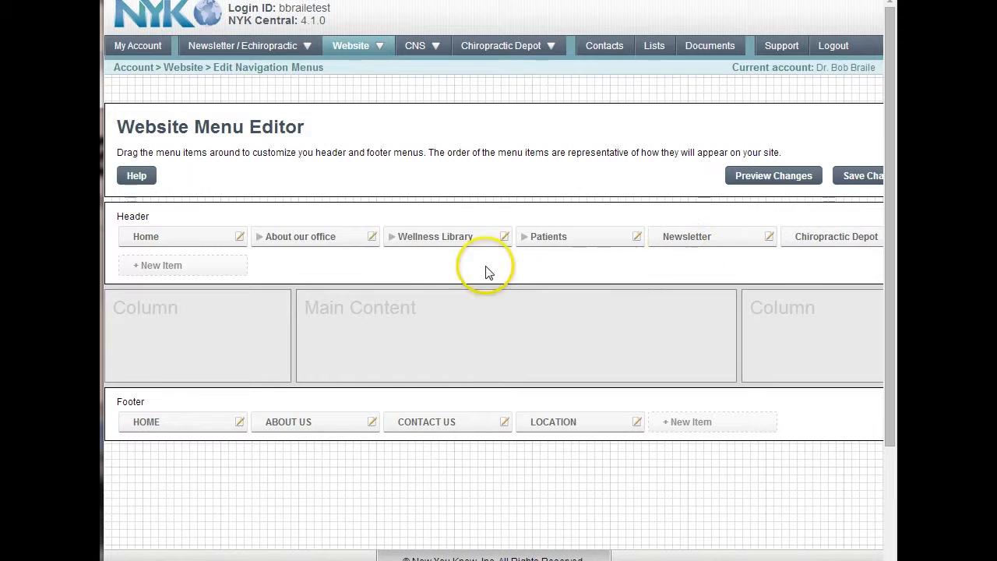
pyautogui.click(259, 238)
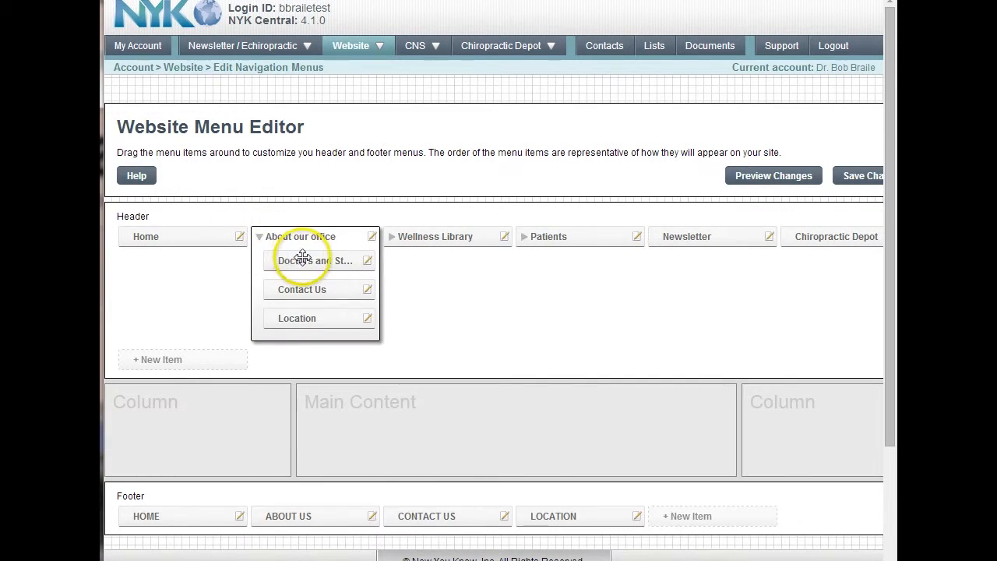
pyautogui.click(260, 238)
pyautogui.click(391, 238)
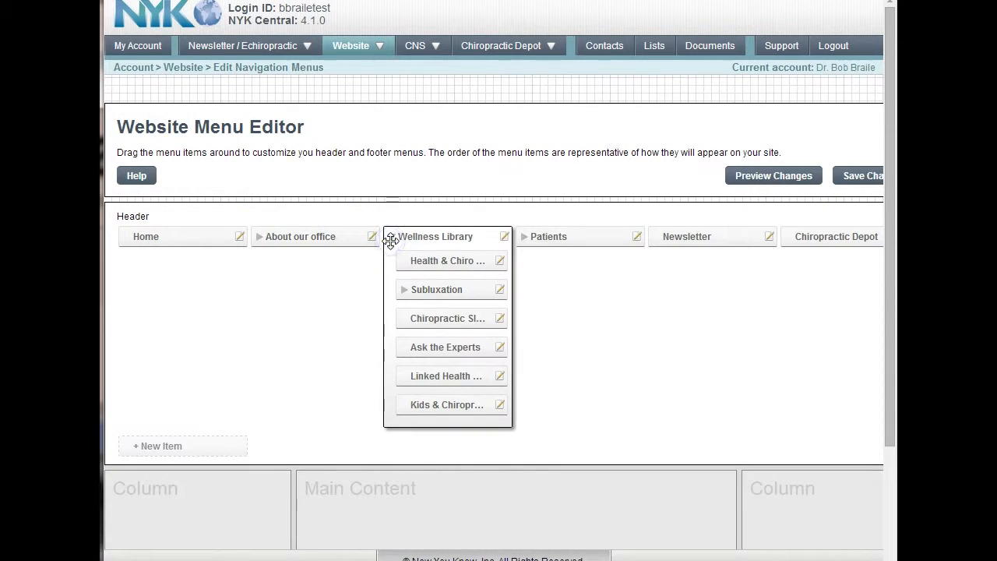
pyautogui.click(391, 237)
pyautogui.click(259, 238)
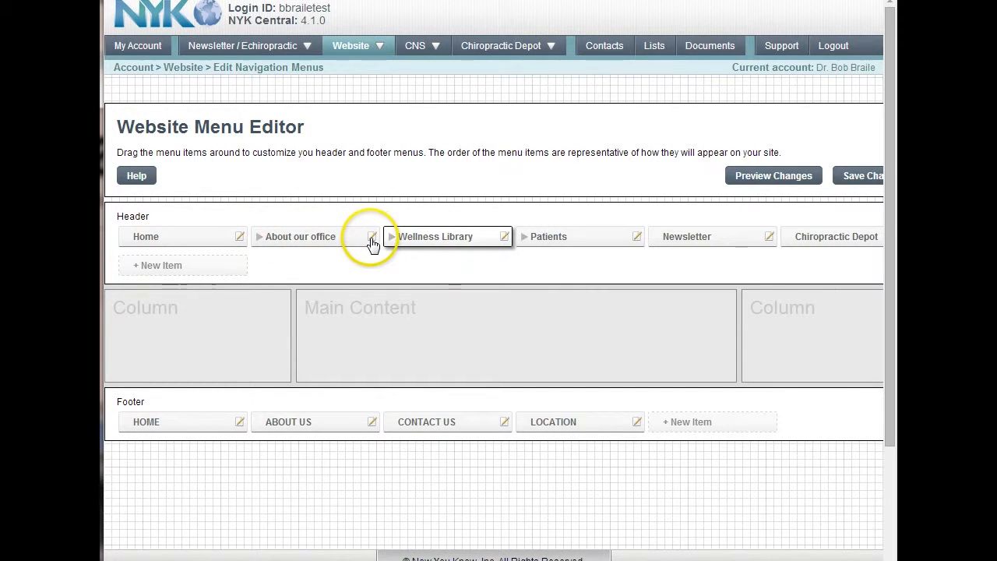
# Step: Rename the header item About our office to "About" followed by the doctor's surname
pyautogui.click(372, 240)
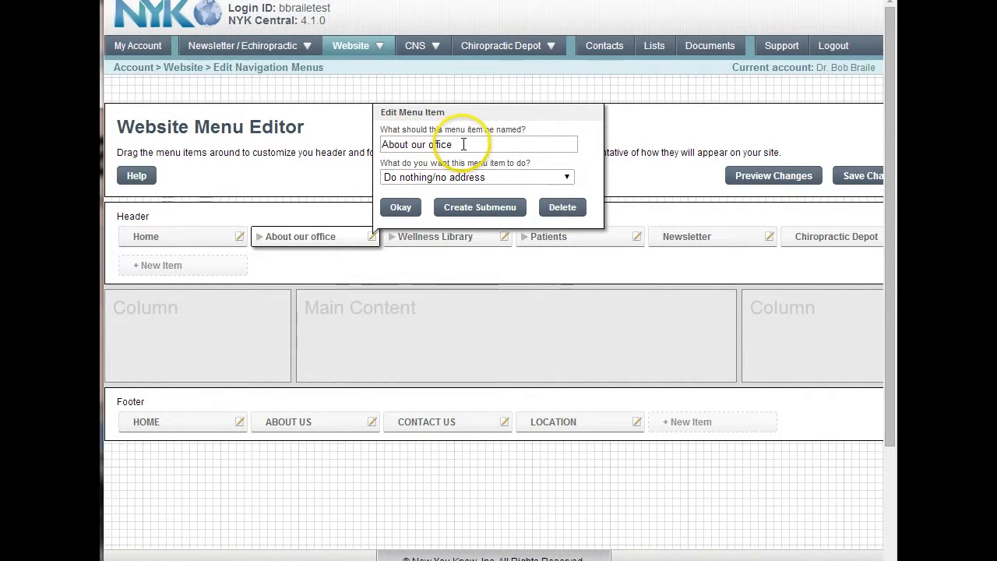
pyautogui.moveTo(464, 144); pyautogui.dragTo(412, 144)
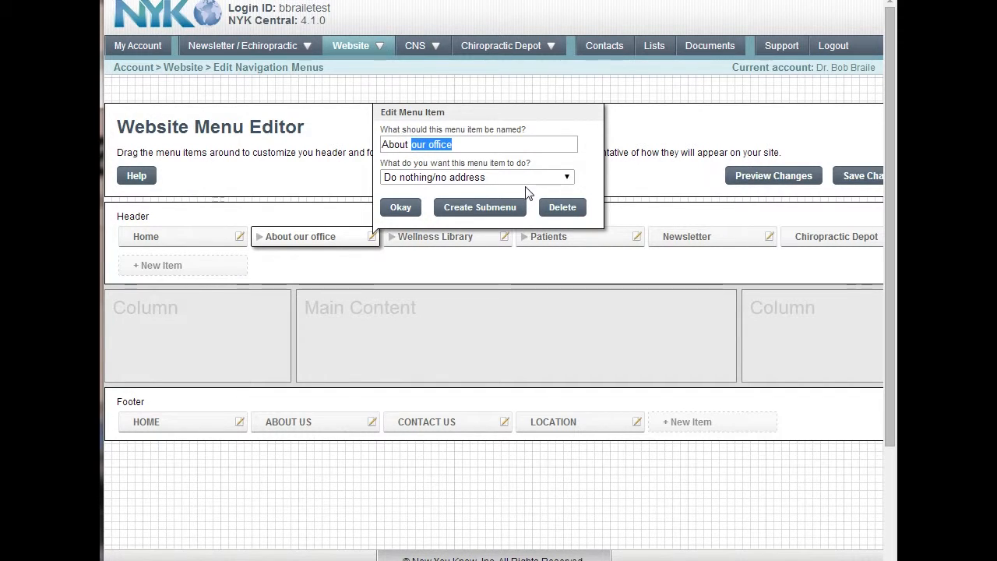
pyautogui.write('Brail')
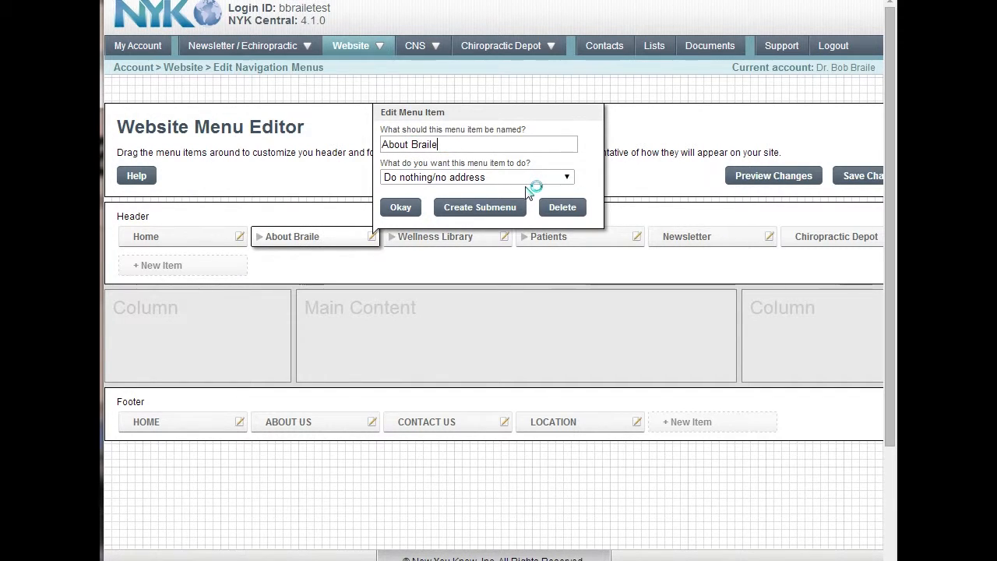
pyautogui.click(406, 209)
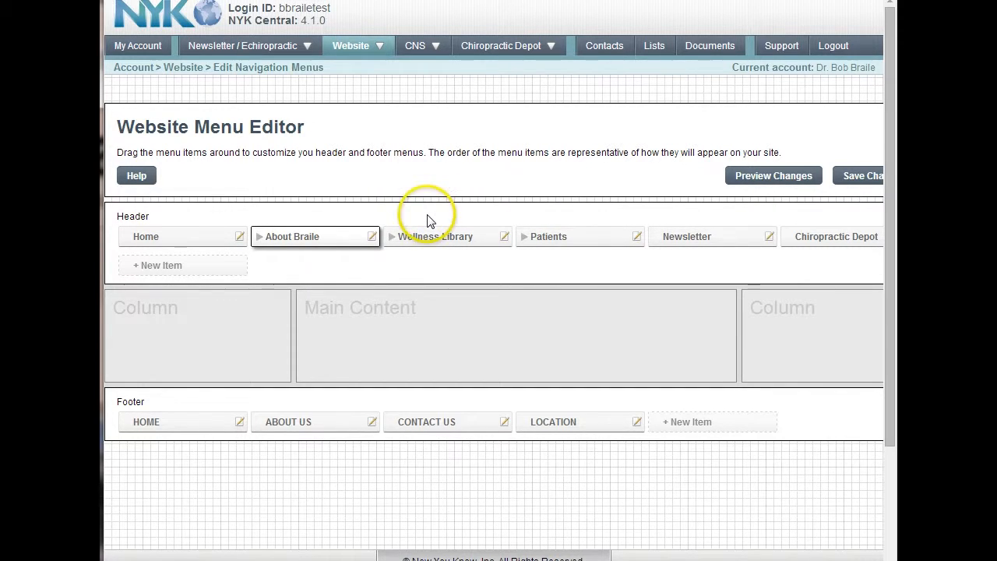
# Step: Preview the site to check the renamed item in the navigation bar, and close the preview
pyautogui.click(769, 176)
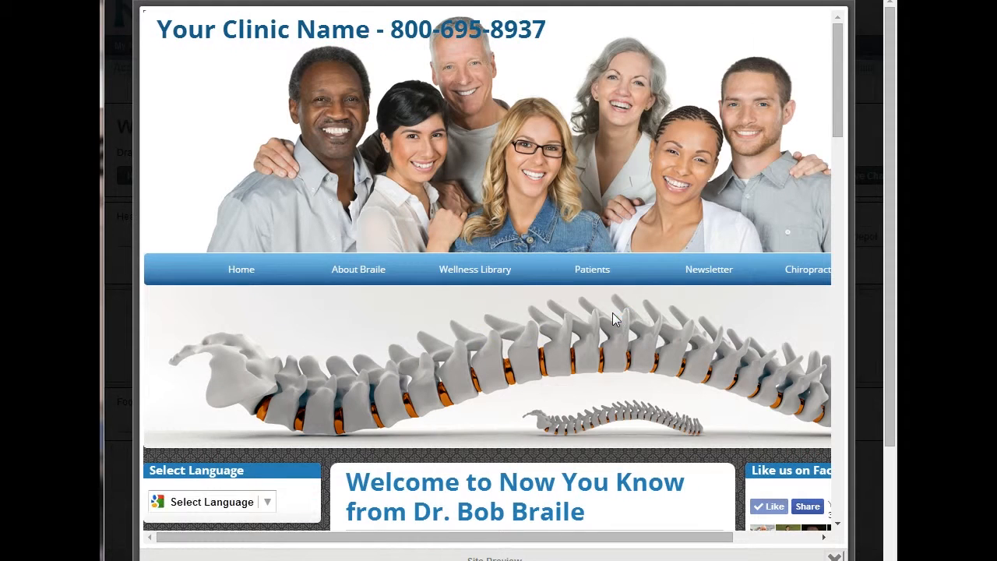
pyautogui.moveTo(379, 279)
pyautogui.click(833, 556)
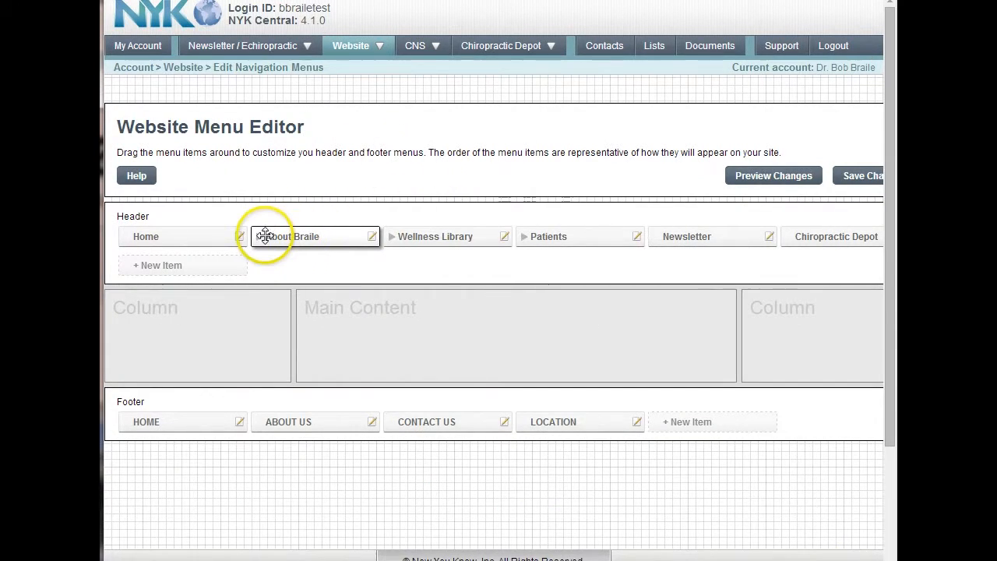
# Step: Rename the second header menu item to About Us
pyautogui.click(371, 236)
pyautogui.moveTo(438, 144); pyautogui.dragTo(413, 147)
pyautogui.write('Us')
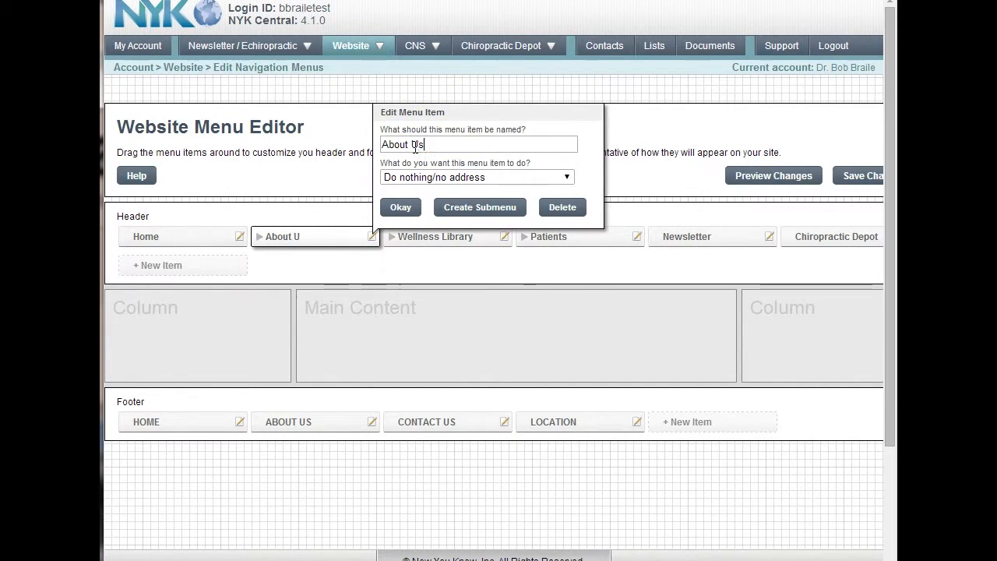
pyautogui.click(400, 207)
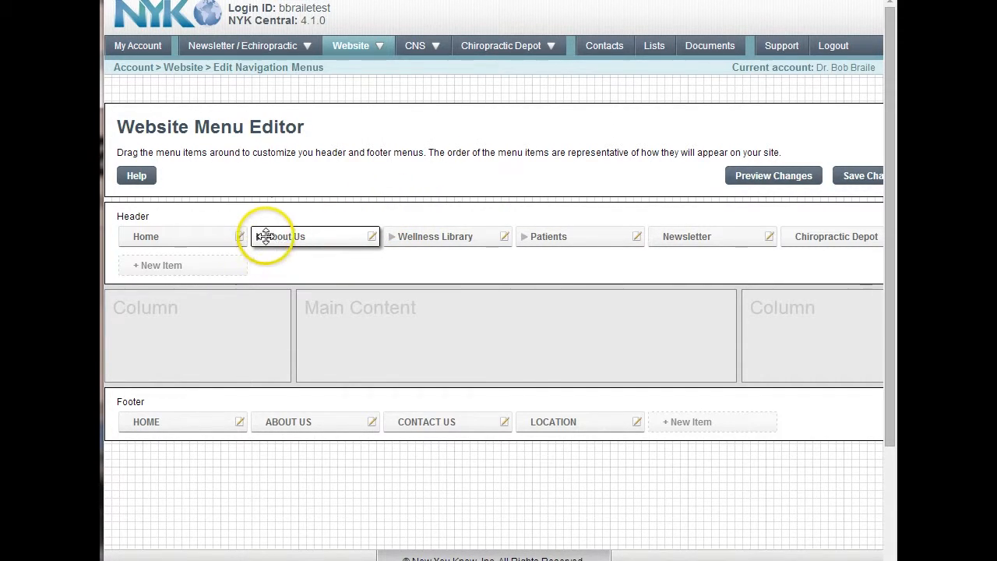
pyautogui.click(372, 236)
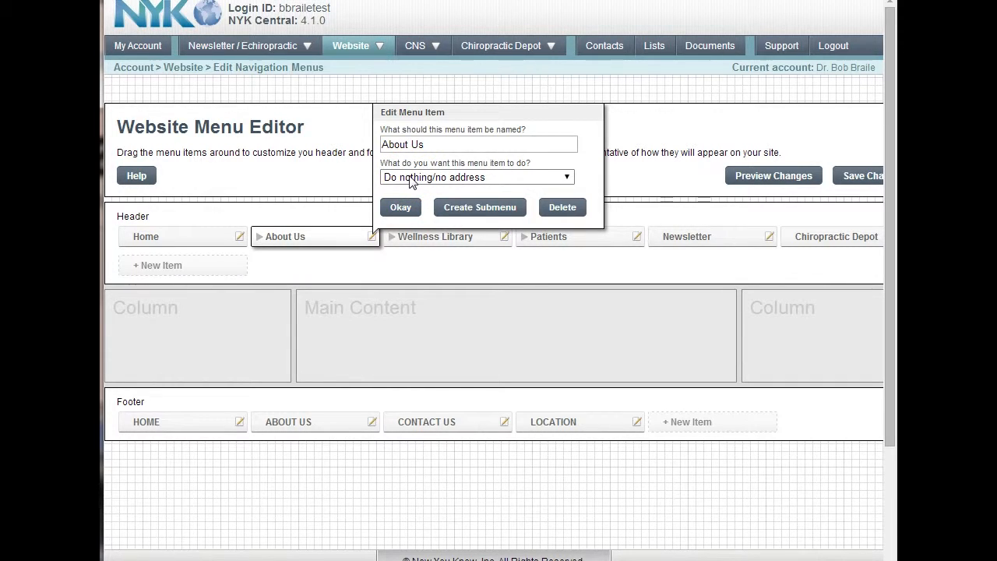
pyautogui.click(318, 234)
# Step: Add a new header menu item and move it to the end of the About Us submenu, below Location
pyautogui.click(260, 238)
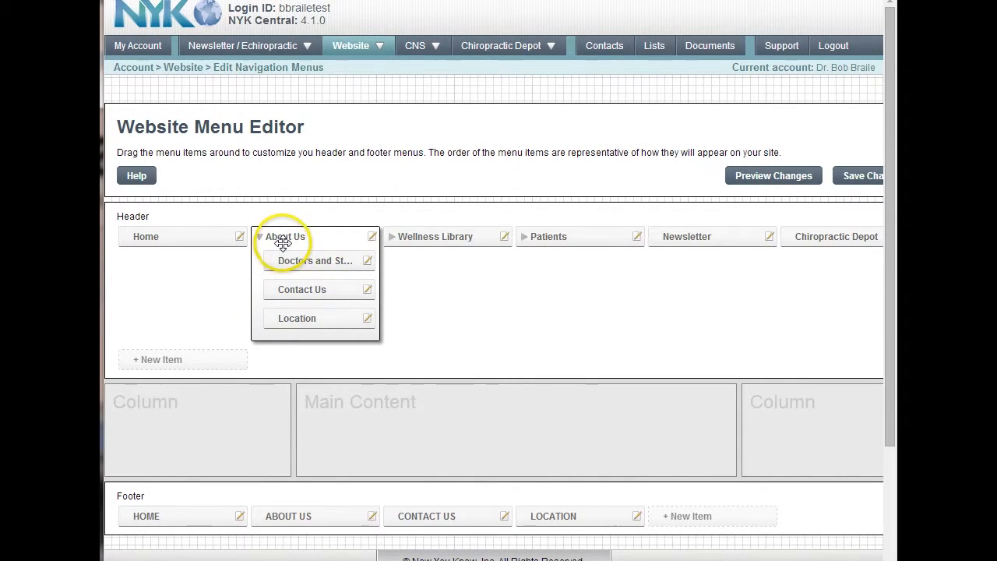
pyautogui.click(154, 364)
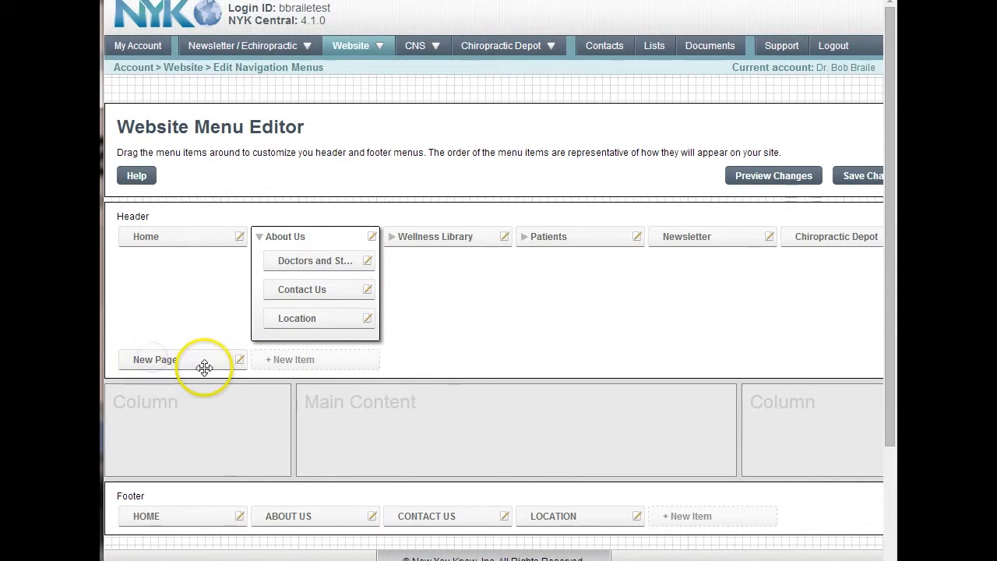
pyautogui.moveTo(179, 363); pyautogui.dragTo(313, 348)
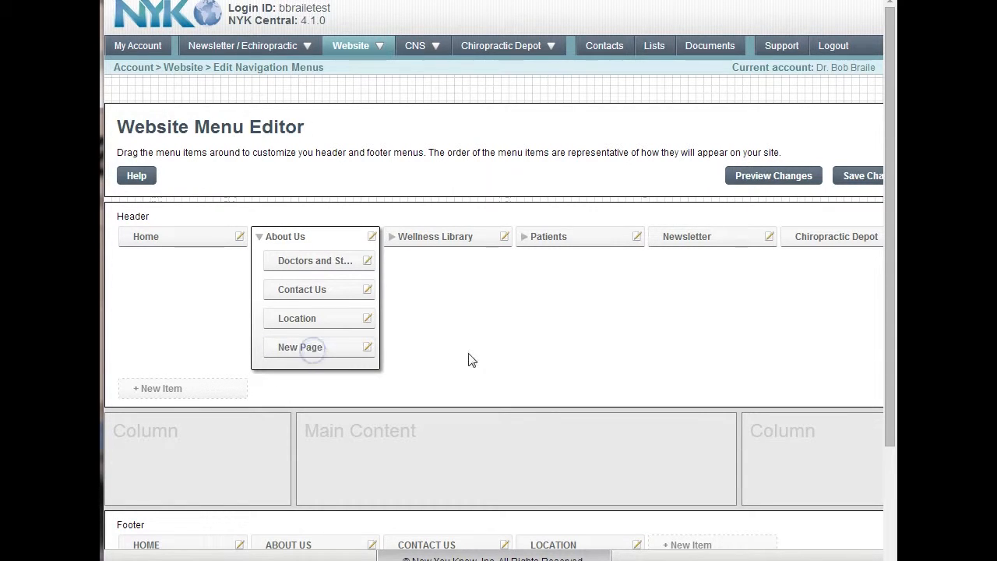
# Step: Name the new About Us submenu item Facebook and make it go to the Facebook document
pyautogui.click(367, 348)
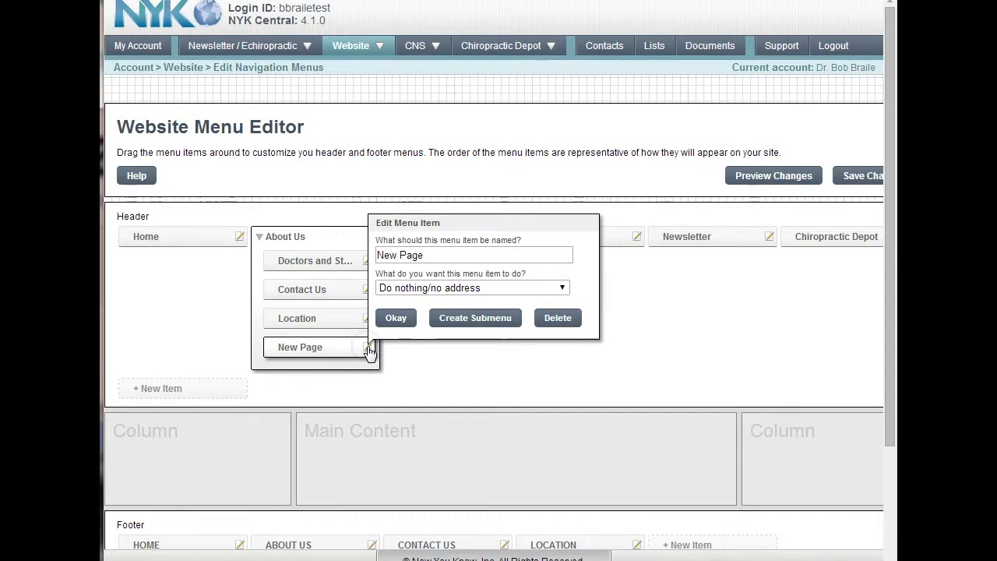
pyautogui.click(375, 255)
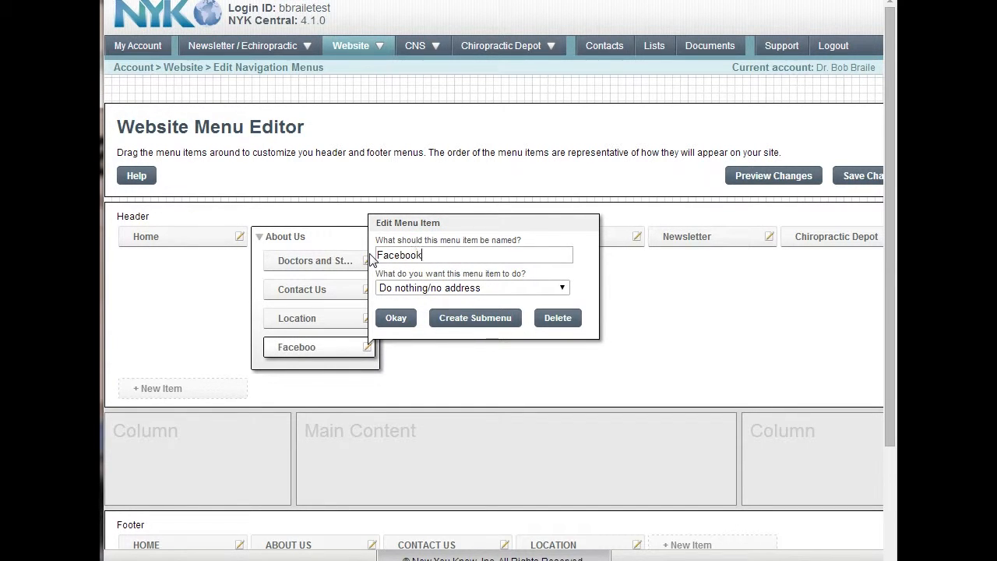
pyautogui.click(562, 289)
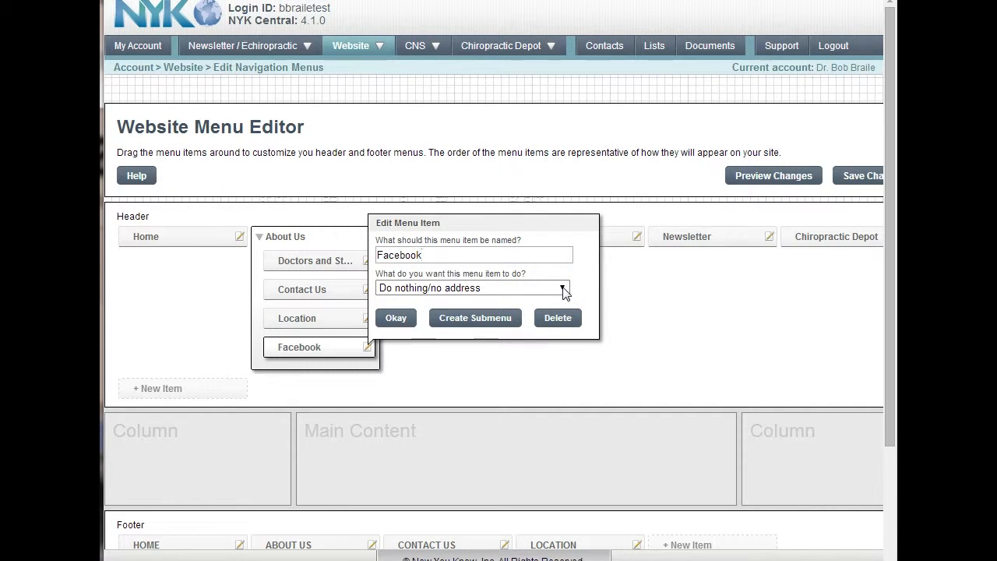
pyautogui.click(563, 288)
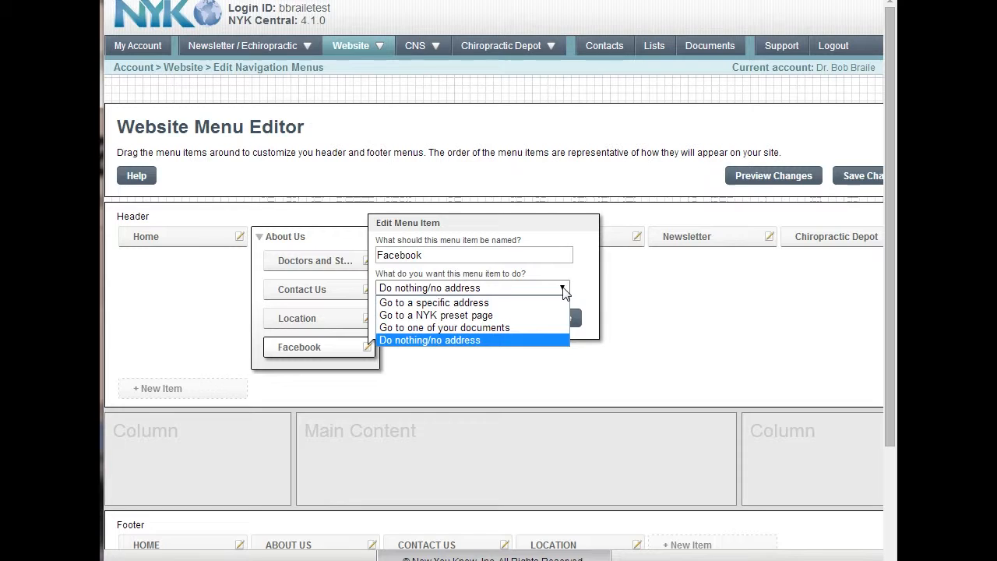
pyautogui.click(458, 316)
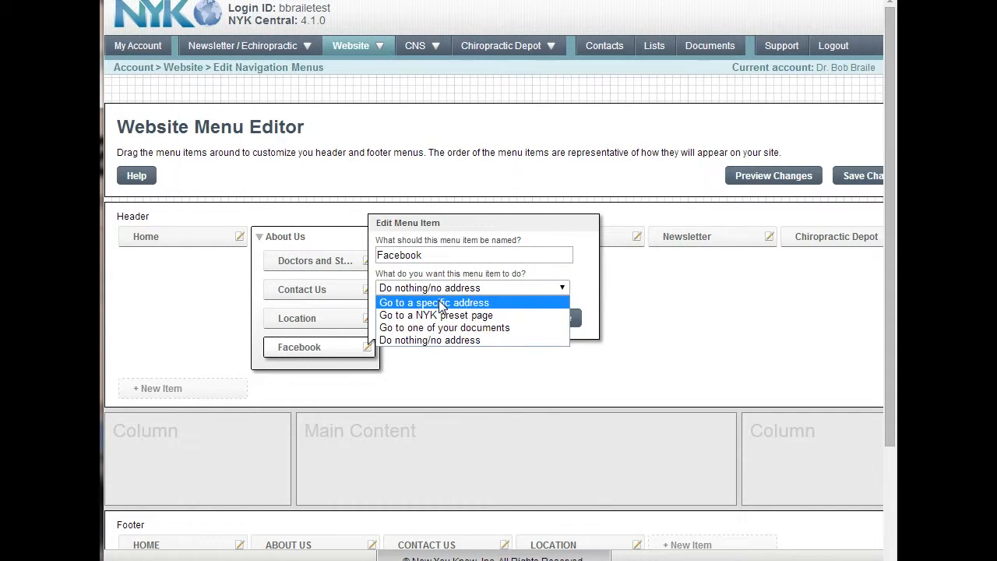
pyautogui.click(438, 328)
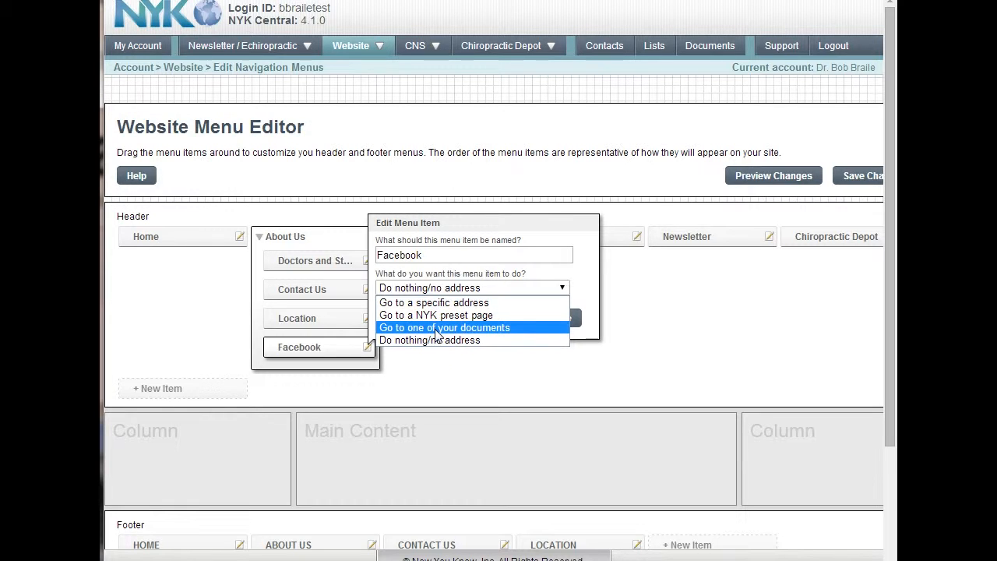
pyautogui.click(436, 329)
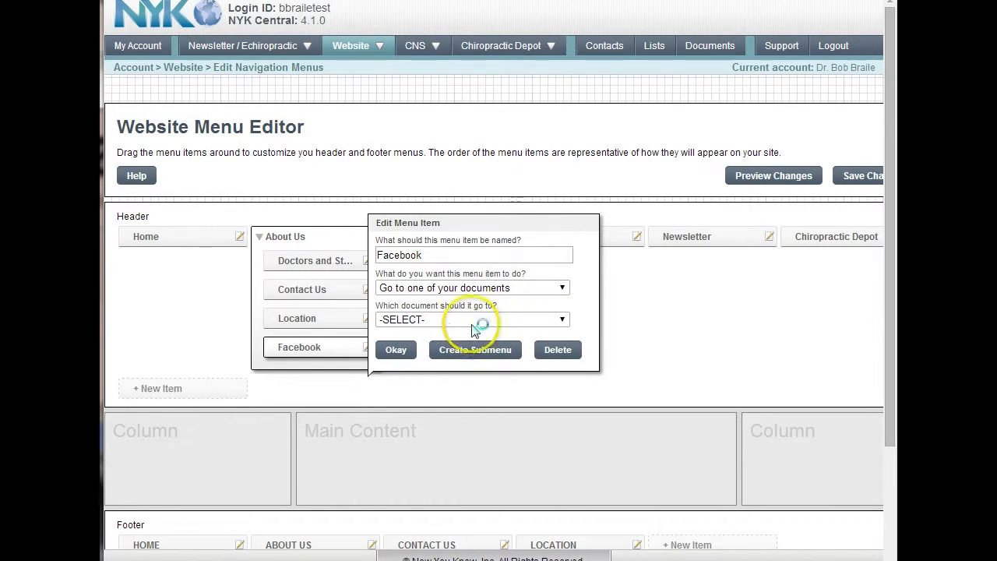
pyautogui.click(508, 319)
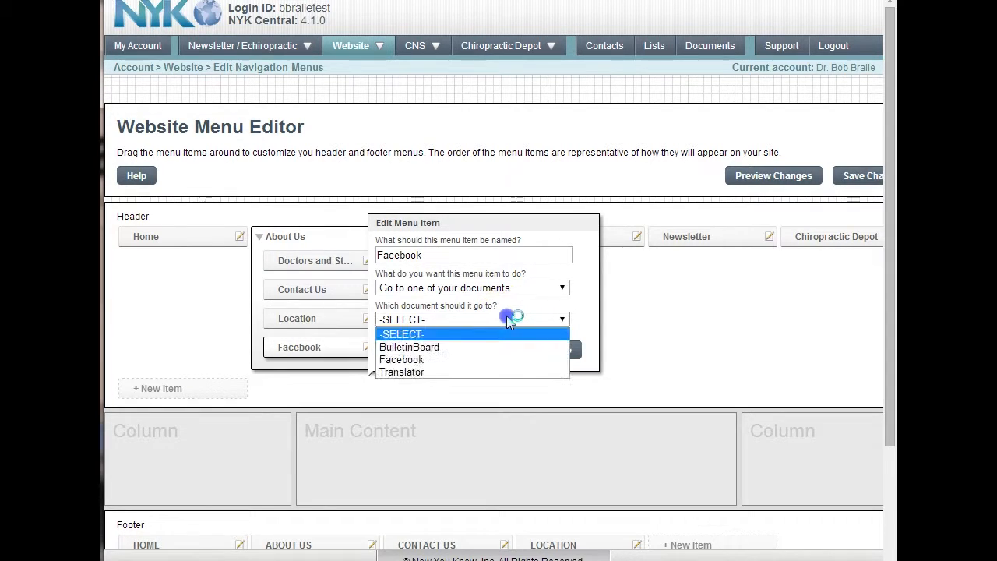
pyautogui.click(411, 362)
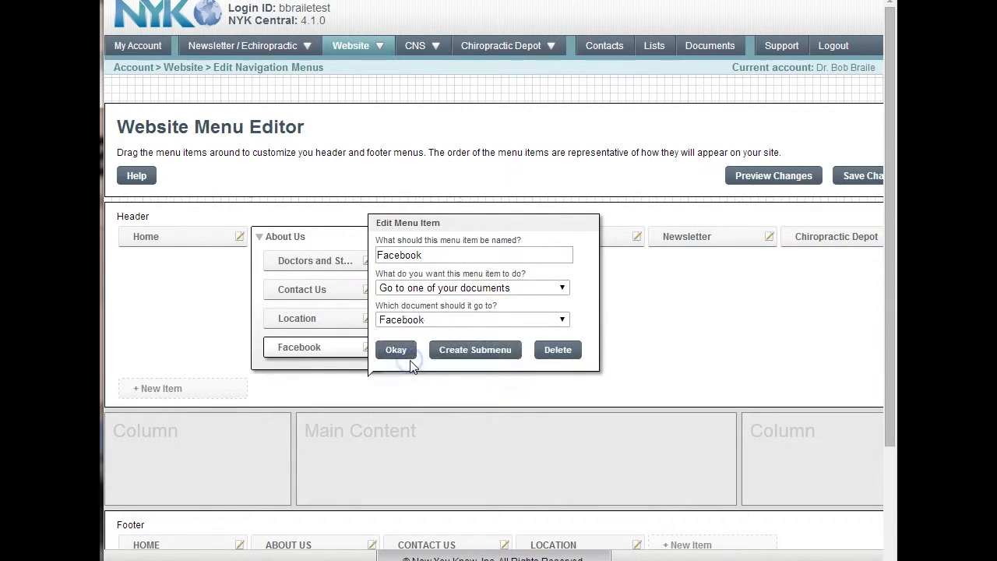
pyautogui.click(397, 352)
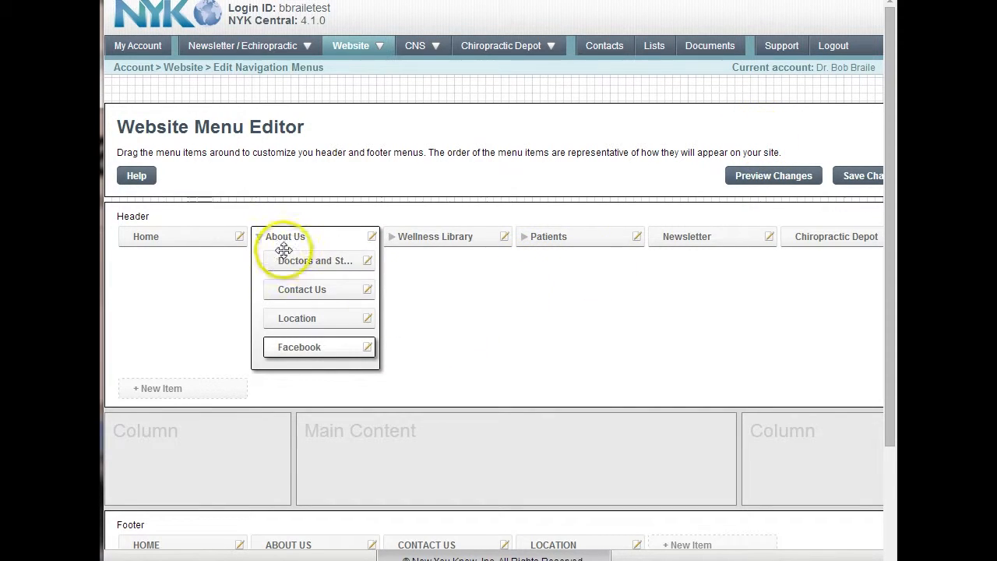
pyautogui.click(258, 237)
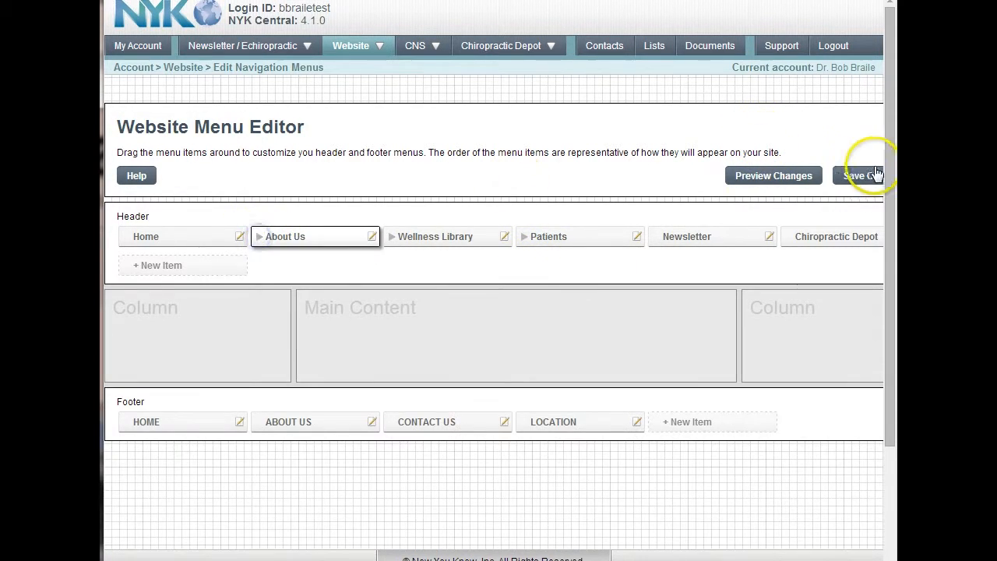
# Step: Preview the site to check the About Us submenu in the navigation bar, and close the preview
pyautogui.click(767, 178)
pyautogui.click(779, 196)
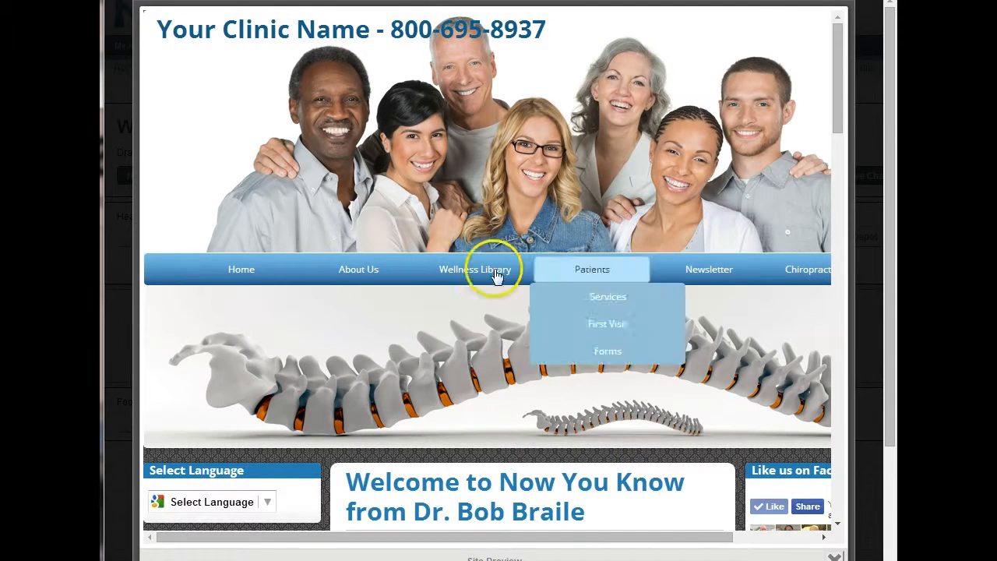
pyautogui.moveTo(391, 270)
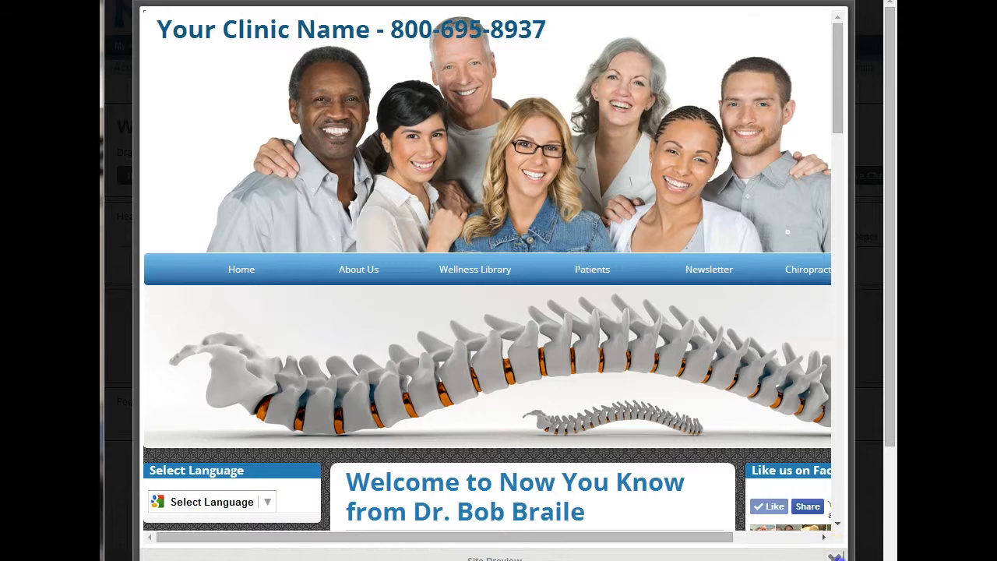
pyautogui.click(834, 556)
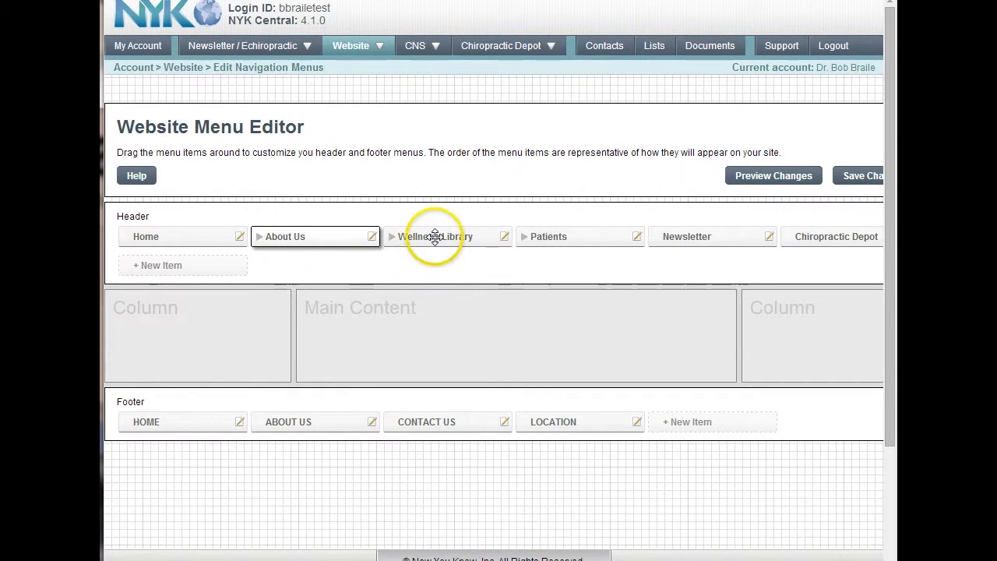
# Step: Preview the site with Patients moved ahead of Wellness Library in the header, and restore the original order
pyautogui.moveTo(592, 237); pyautogui.dragTo(463, 236)
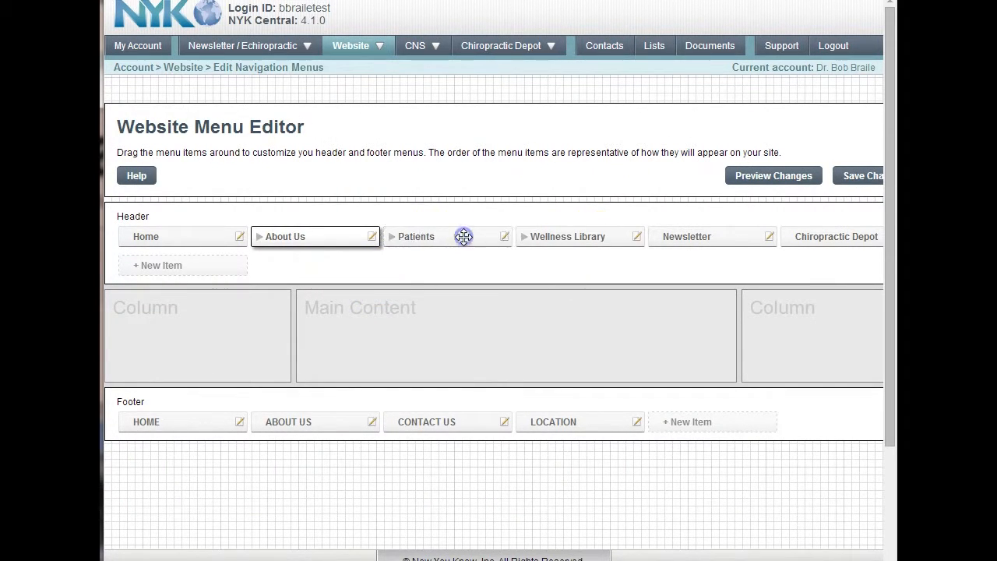
pyautogui.click(773, 178)
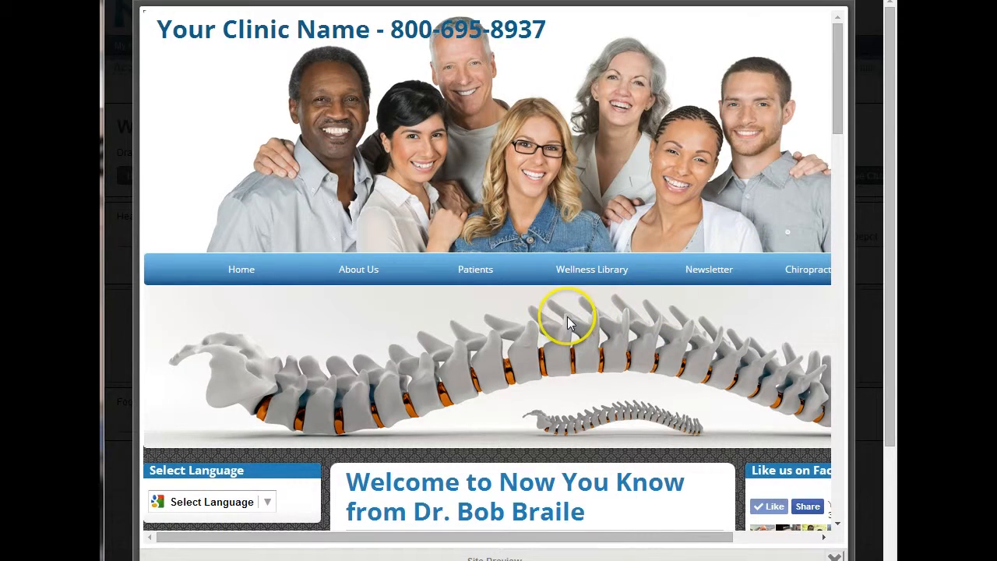
pyautogui.moveTo(597, 271)
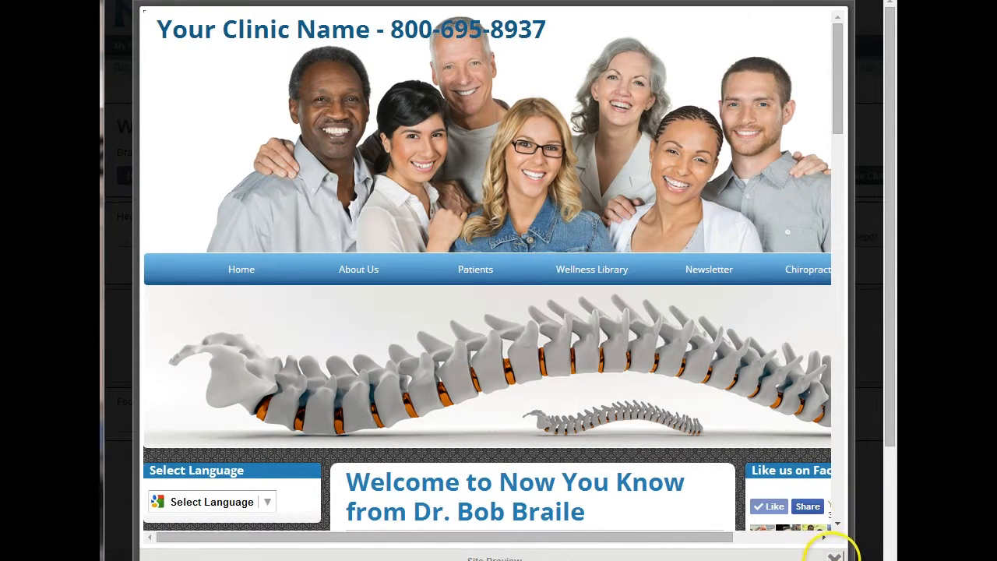
pyautogui.click(834, 556)
pyautogui.moveTo(568, 239); pyautogui.dragTo(438, 234)
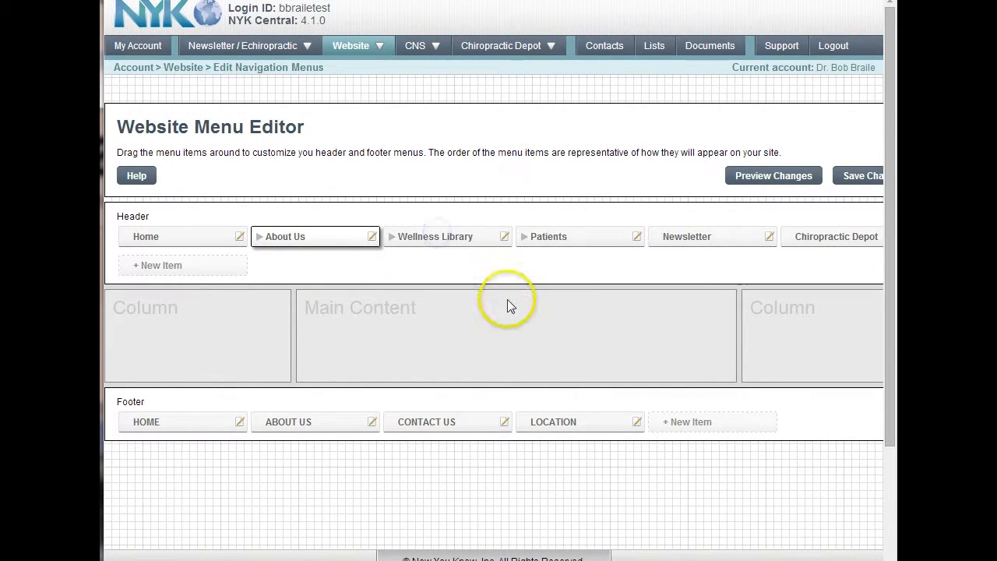
# Step: Delete the Chiropractic Slide Show item from the Wellness Library submenu and confirm its removal
pyautogui.click(392, 237)
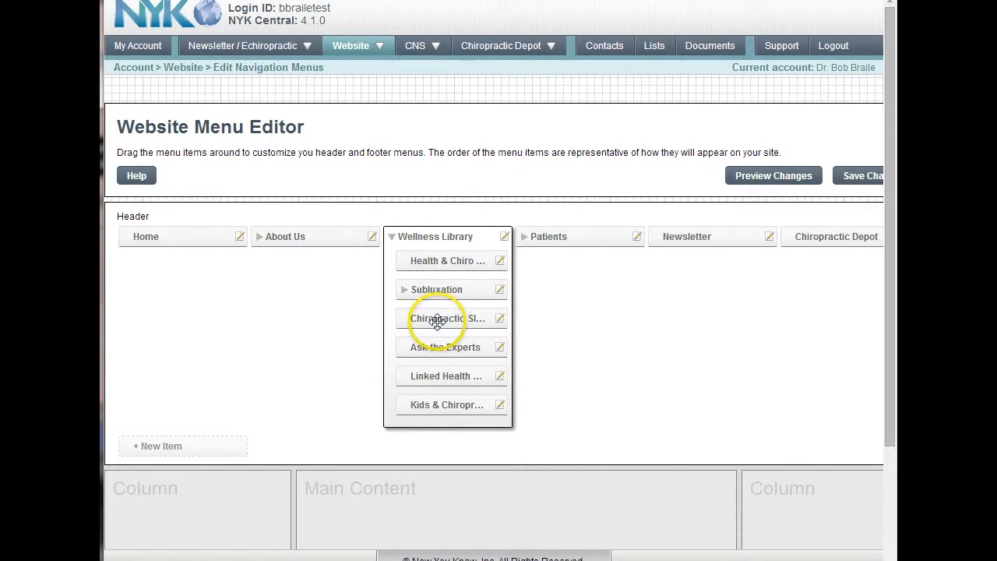
pyautogui.click(500, 318)
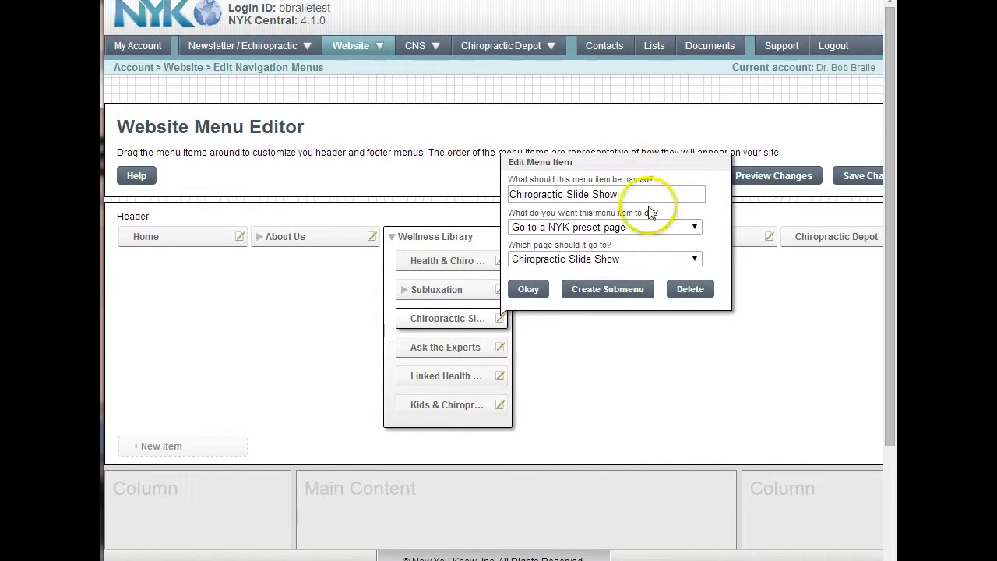
pyautogui.click(696, 293)
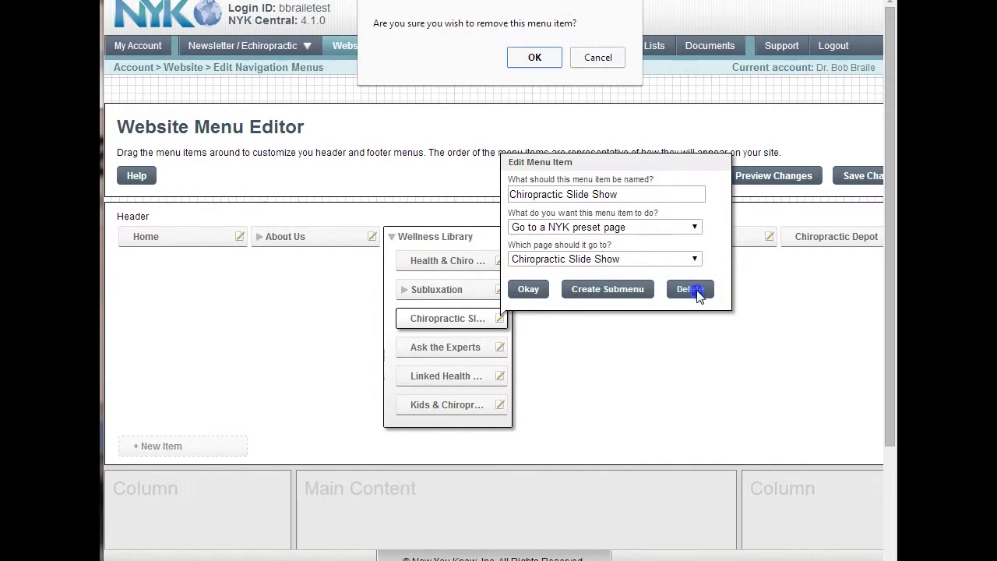
pyautogui.click(518, 60)
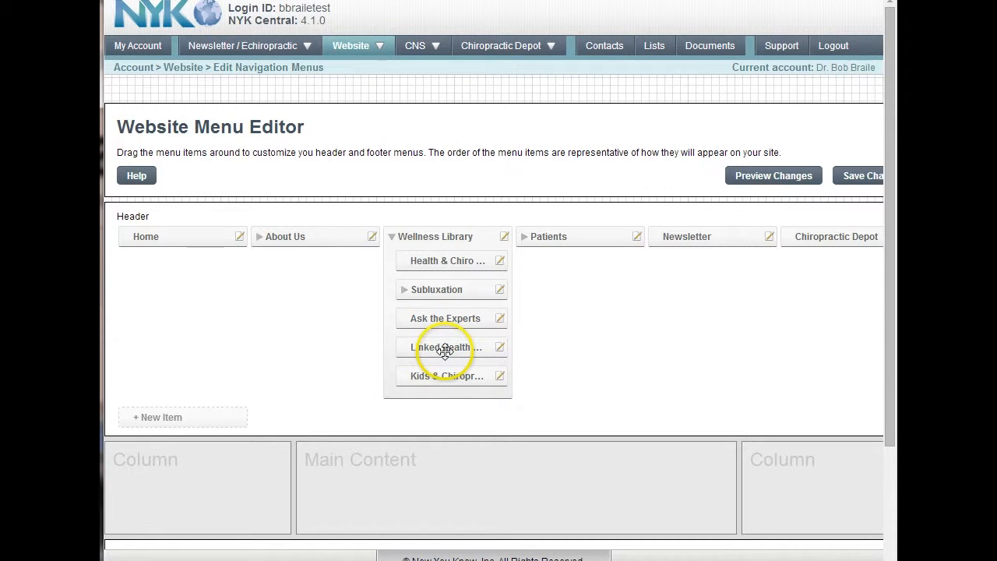
# Step: Create a submenu under the Kids & Chiropractic item in the Wellness Library menu
pyautogui.click(499, 379)
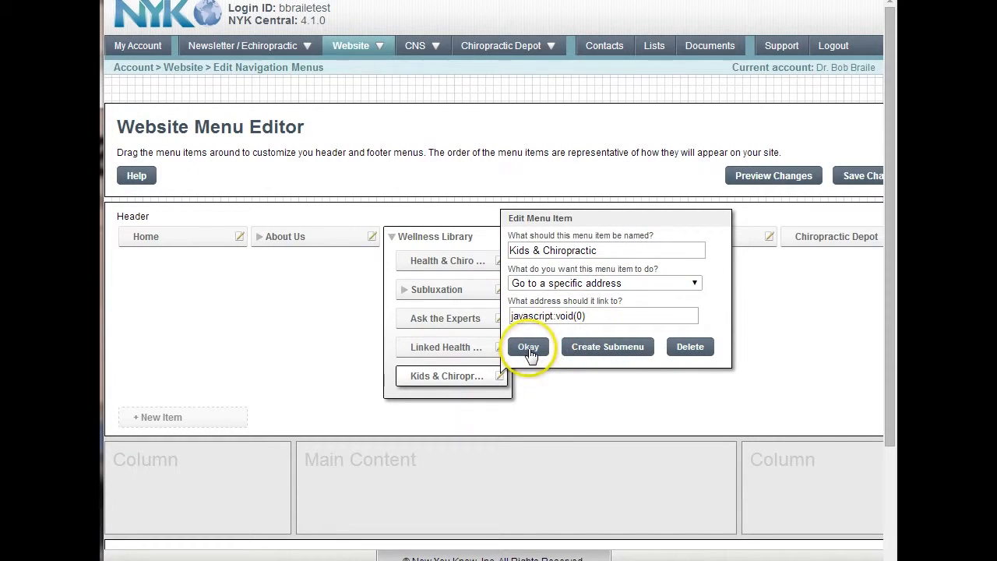
pyautogui.click(604, 348)
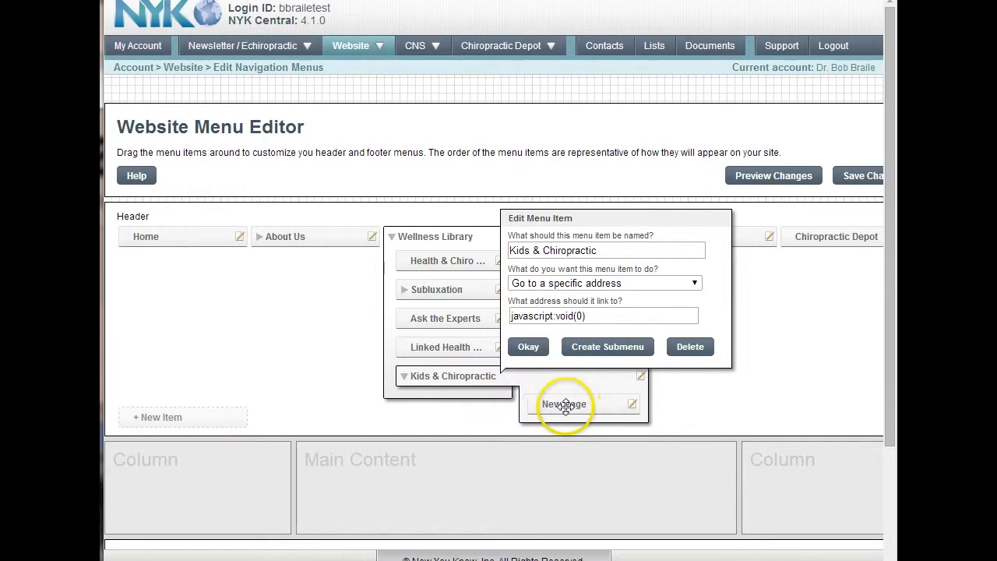
pyautogui.click(565, 404)
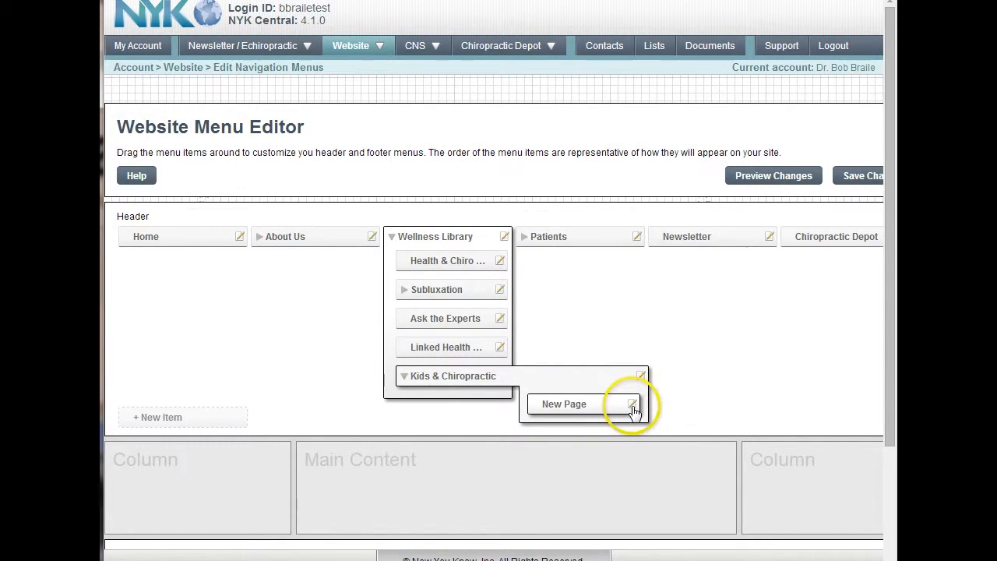
pyautogui.click(632, 404)
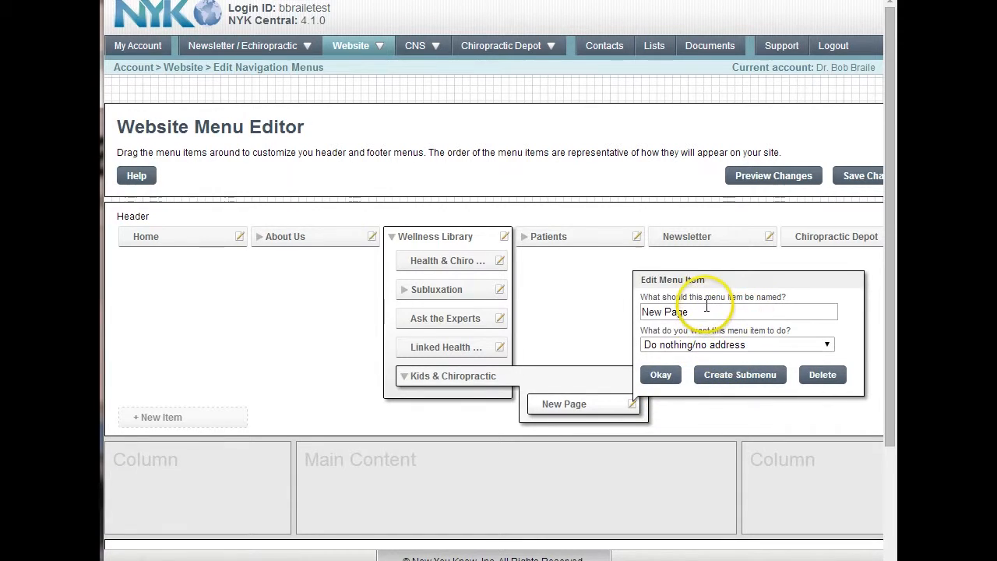
pyautogui.moveTo(689, 311); pyautogui.dragTo(612, 311)
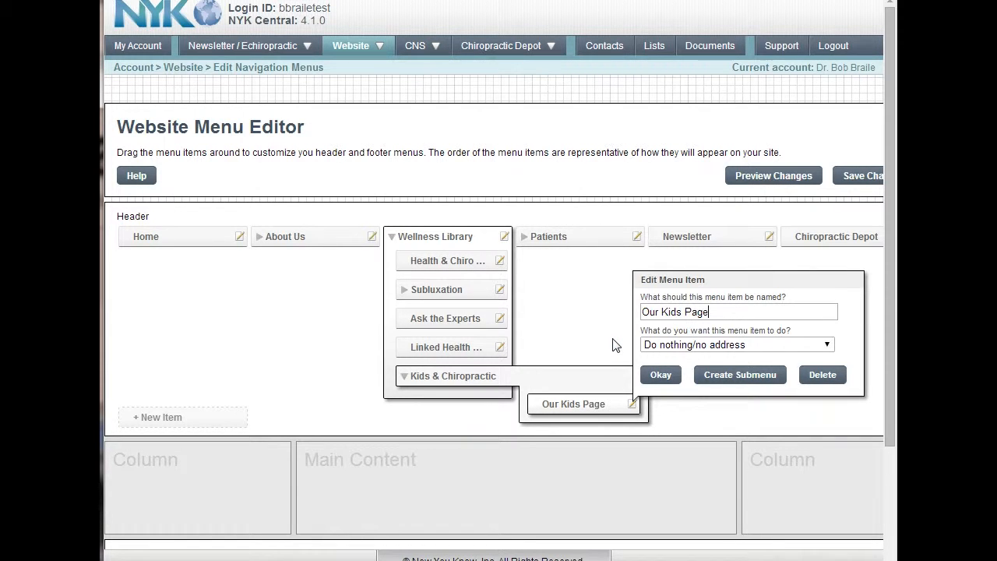
pyautogui.click(718, 347)
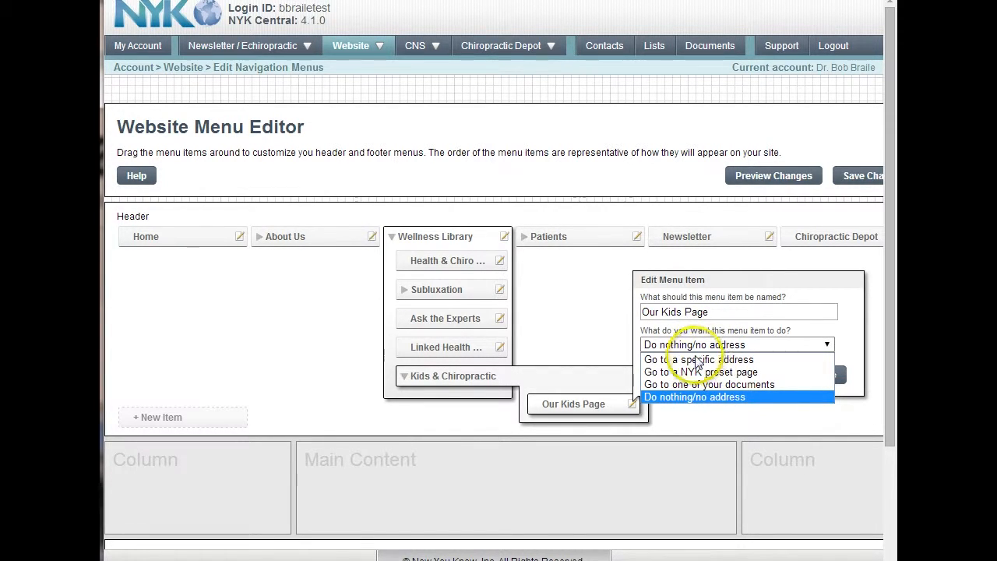
pyautogui.click(684, 361)
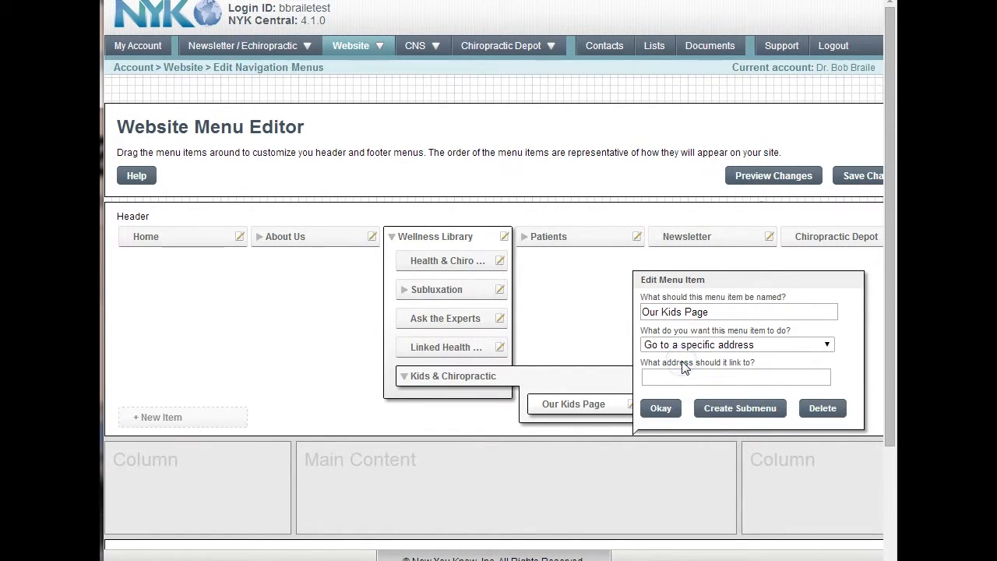
pyautogui.click(676, 377)
pyautogui.click(661, 410)
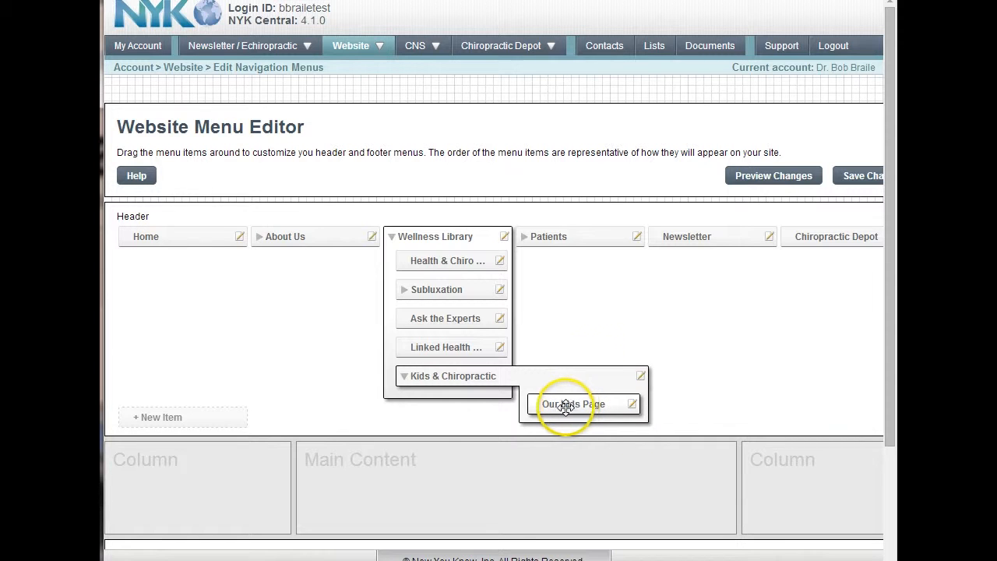
# Step: Preview the site to check the Wellness Library menu down to Kids & Chiropractic, and close the preview
pyautogui.click(776, 178)
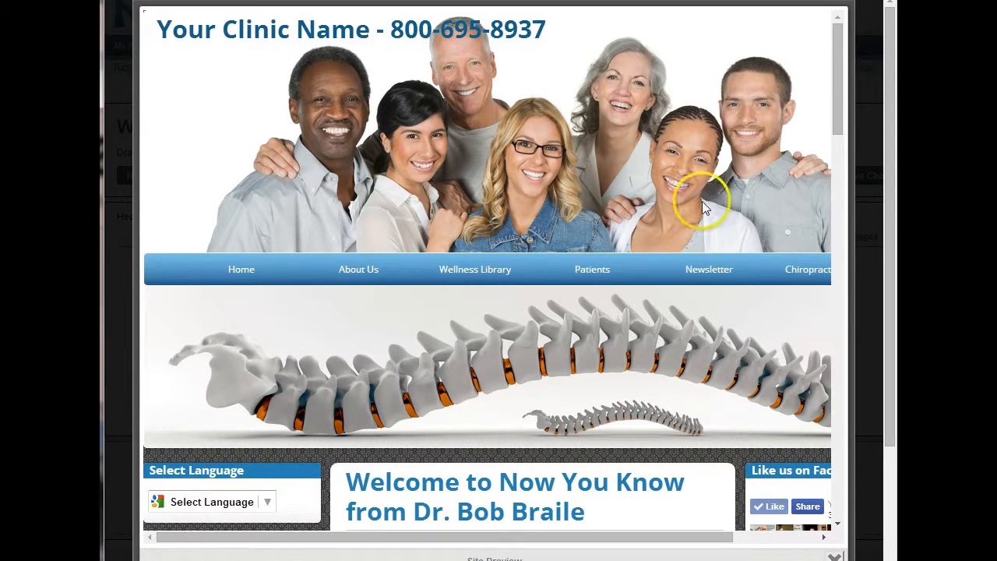
pyautogui.moveTo(529, 280)
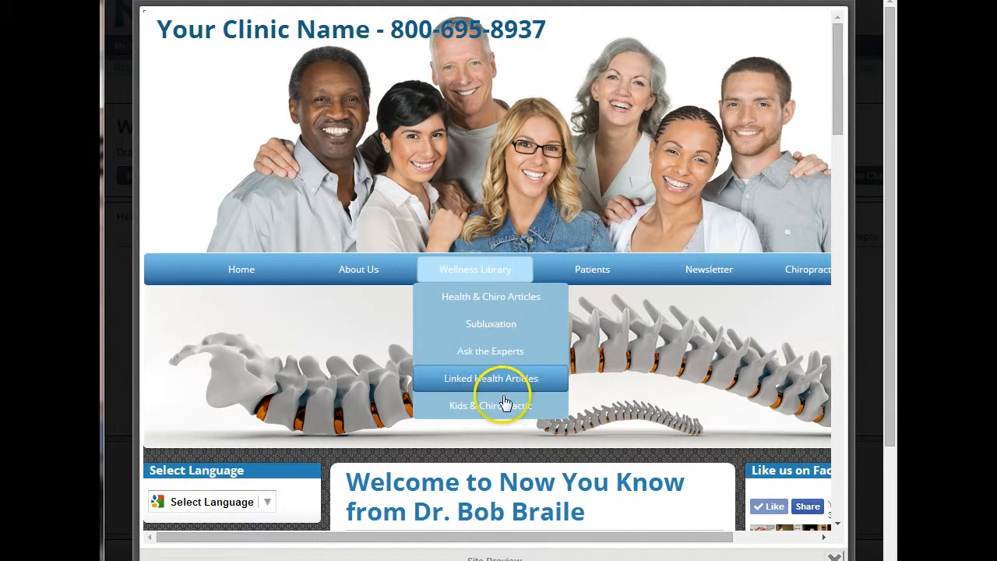
pyautogui.moveTo(507, 406)
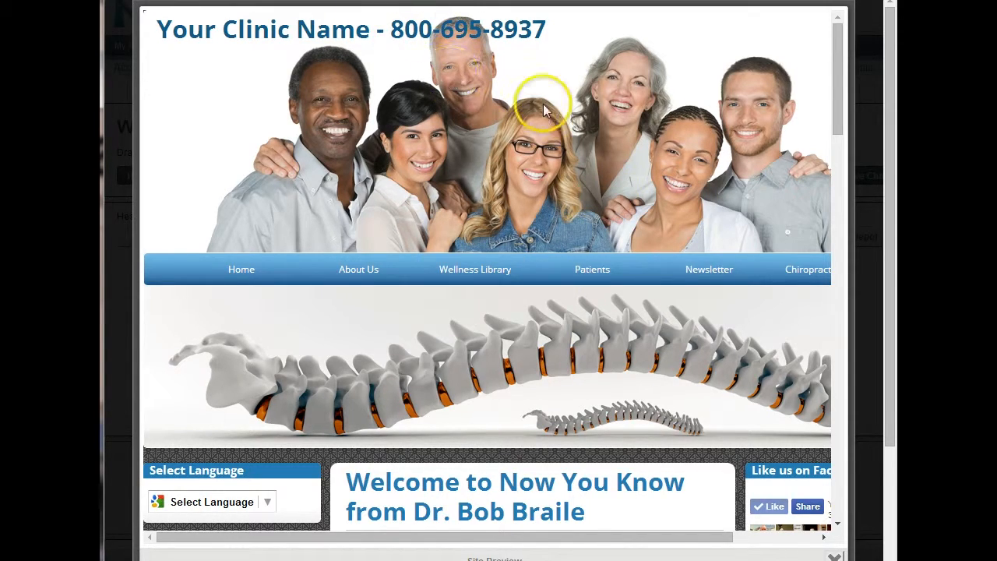
pyautogui.click(834, 556)
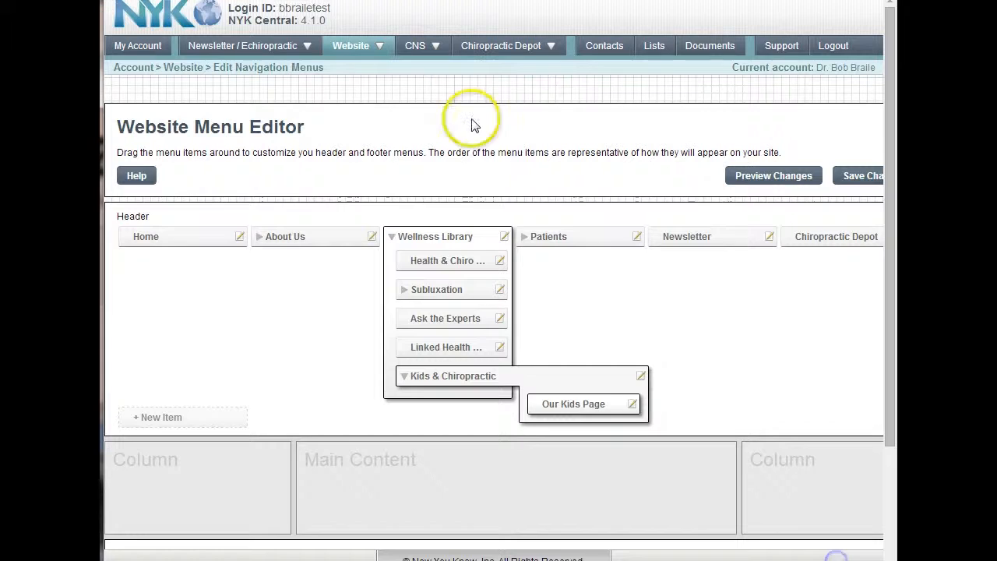
# Step: Delete the Our Kids Page item from the Kids & Chiropractic submenu and collapse that submenu
pyautogui.click(631, 404)
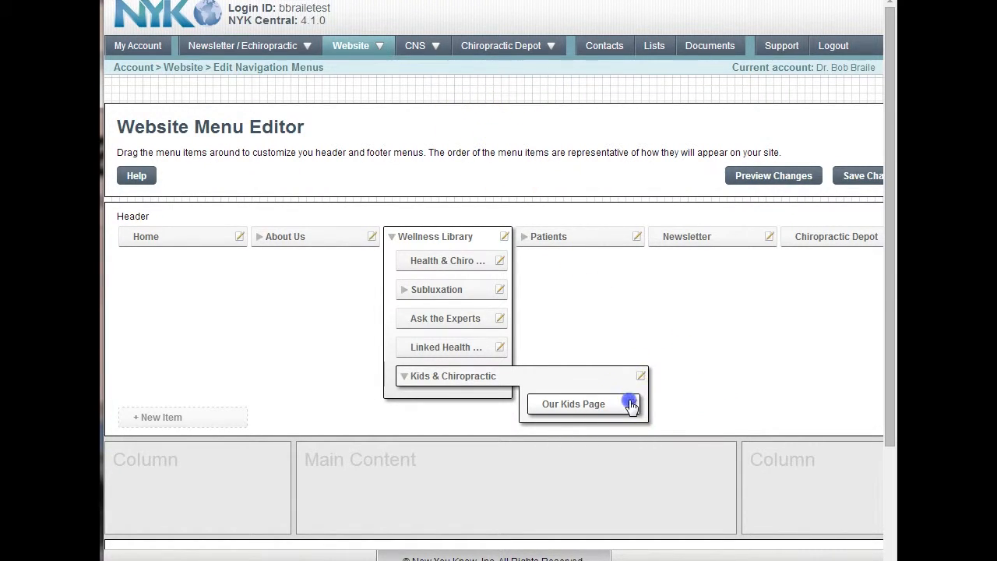
pyautogui.click(826, 373)
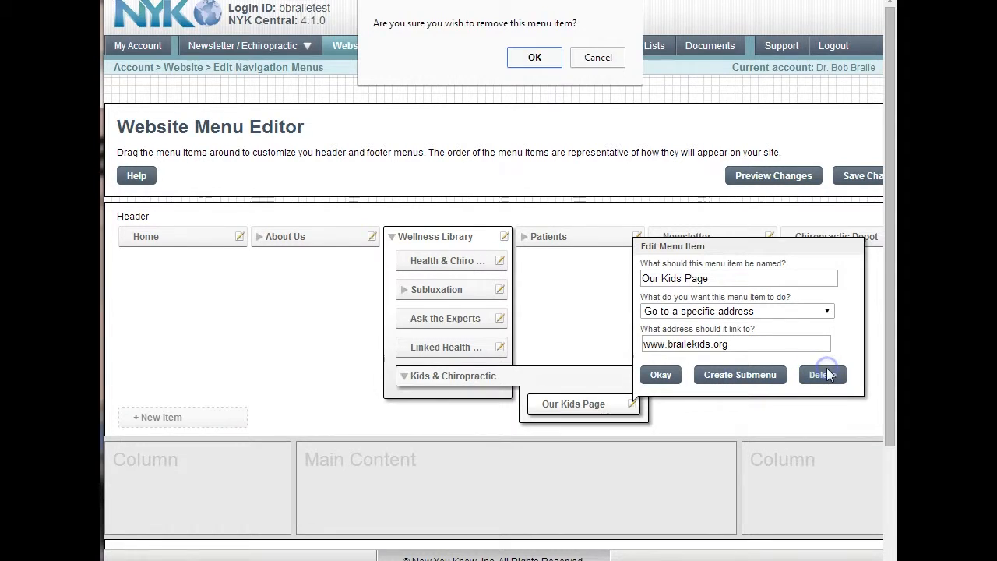
pyautogui.click(539, 59)
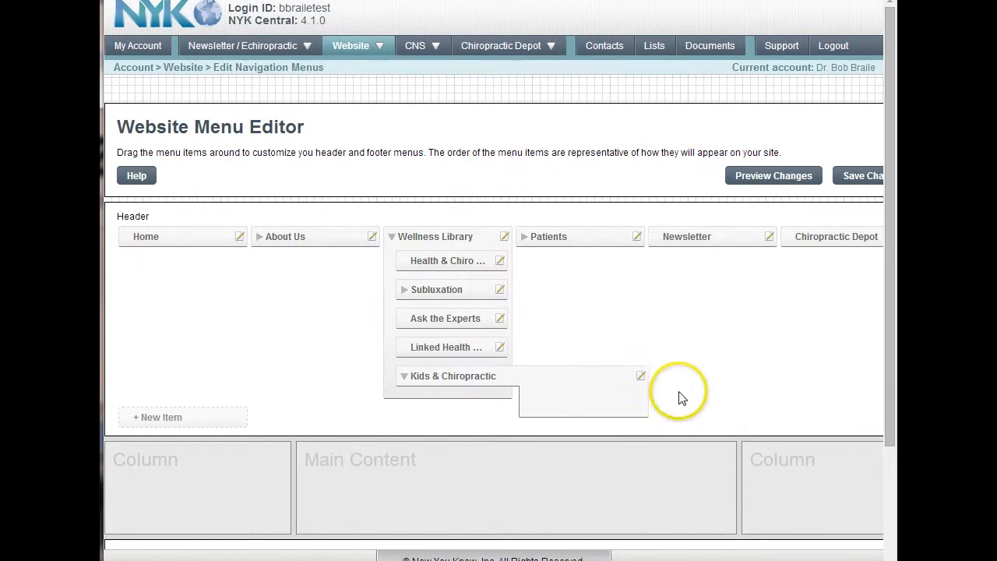
pyautogui.moveTo(399, 377); pyautogui.dragTo(400, 379)
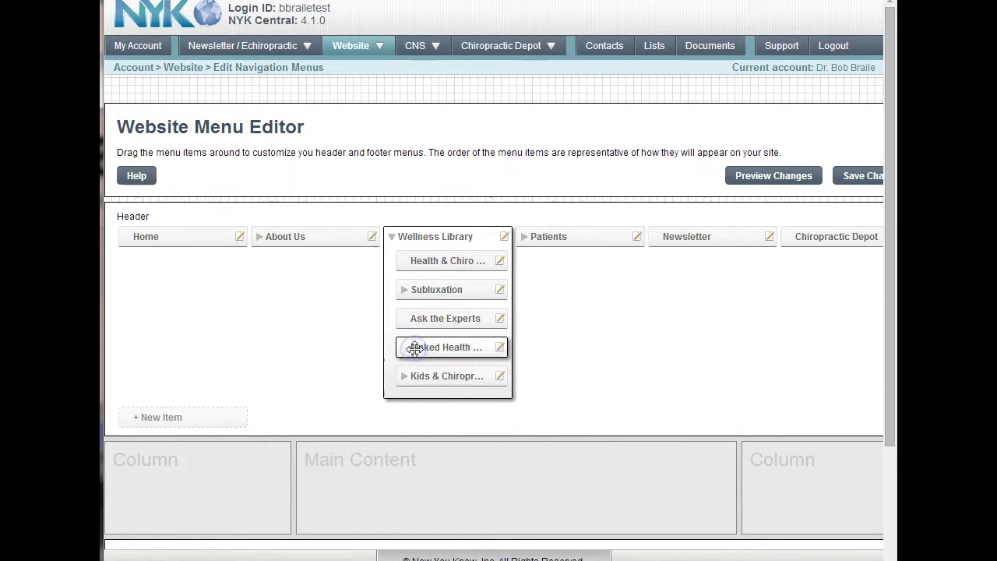
# Step: Add a new header menu item and move it to the end of the Patients submenu, below Forms
pyautogui.click(521, 237)
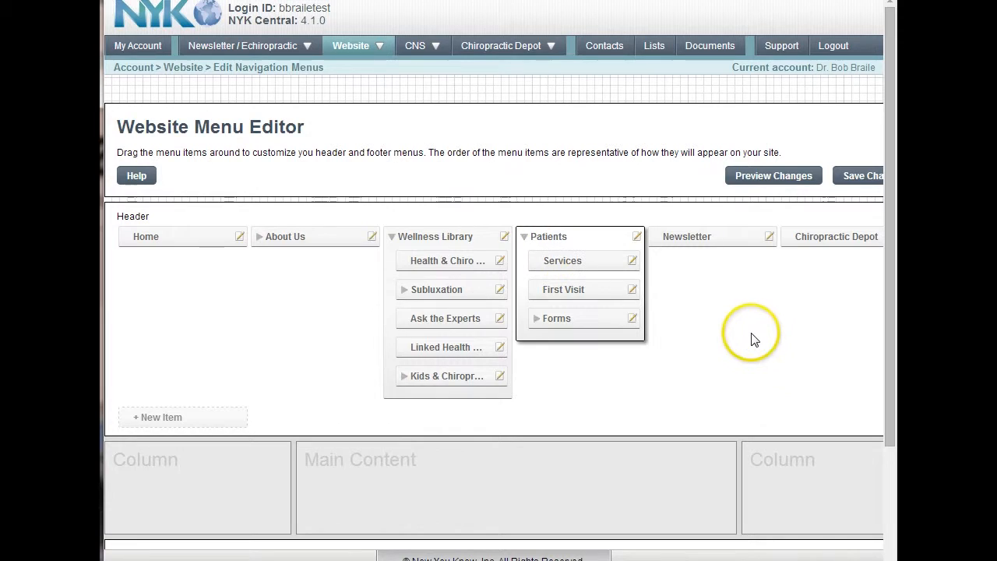
pyautogui.click(164, 417)
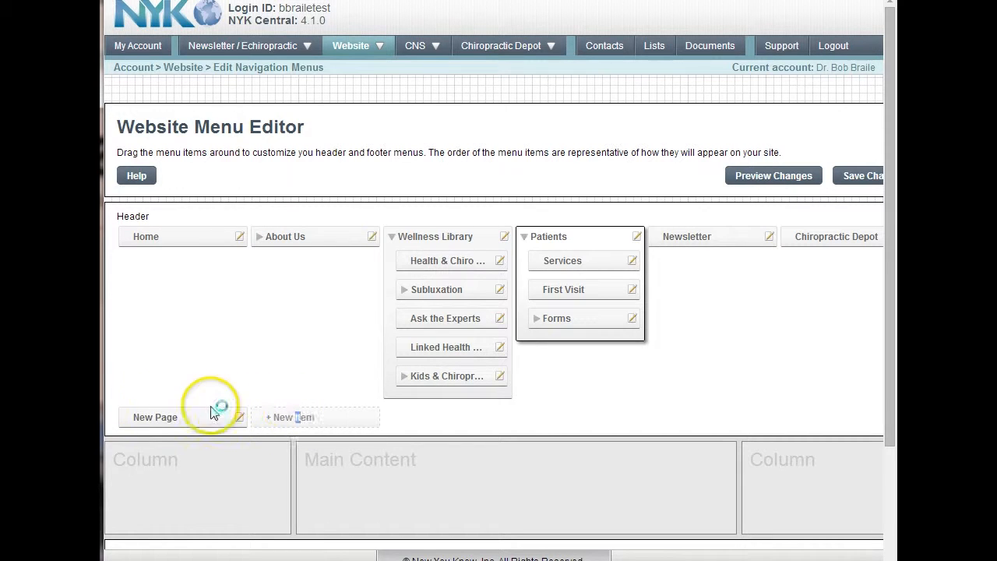
pyautogui.moveTo(152, 420); pyautogui.dragTo(553, 352)
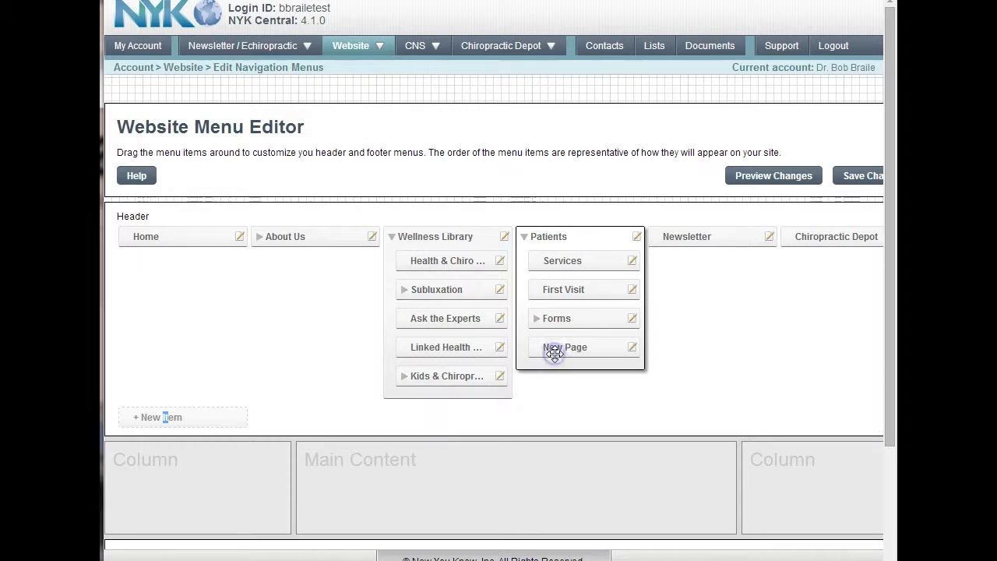
# Step: Name the new Patients submenu item Bulletin Board, correcting the spelling of Bulletin with the spell-checker suggestion
pyautogui.click(632, 349)
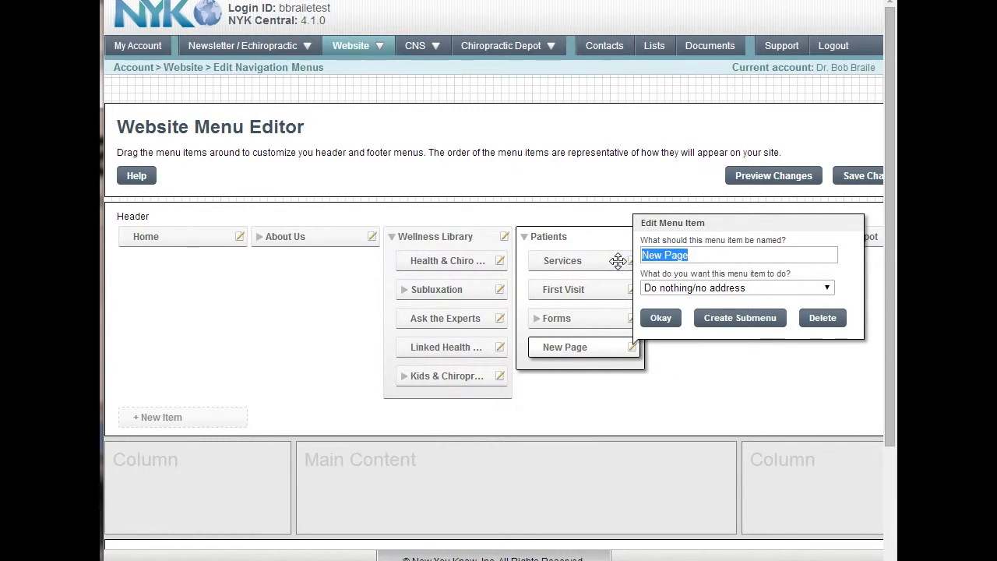
pyautogui.write('Bulitin')
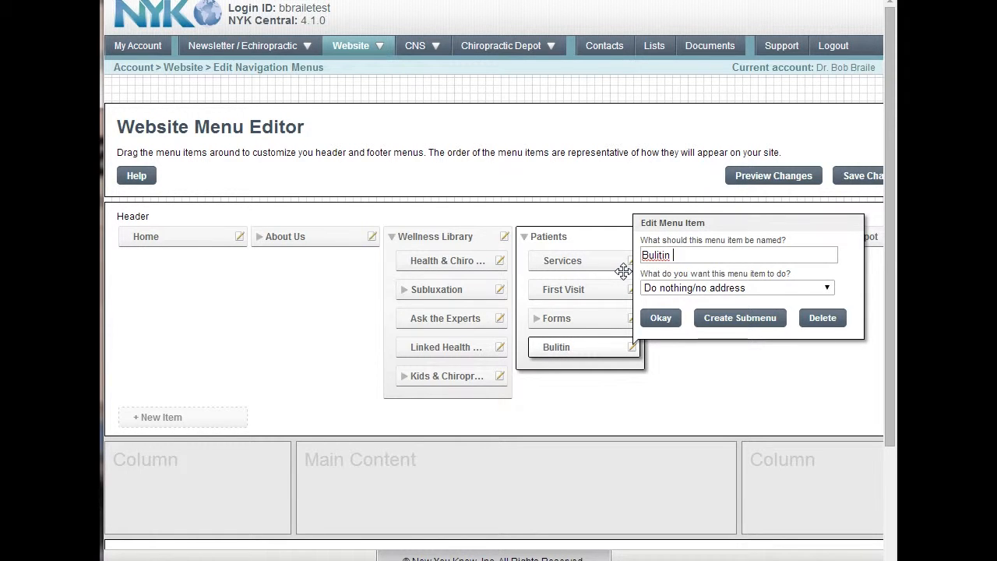
pyautogui.rightClick(652, 254)
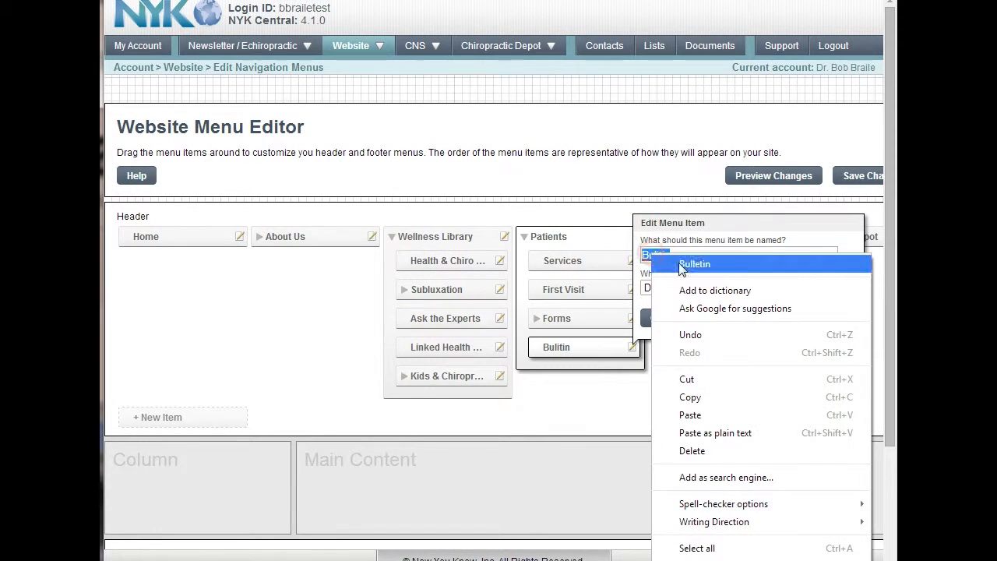
pyautogui.click(685, 264)
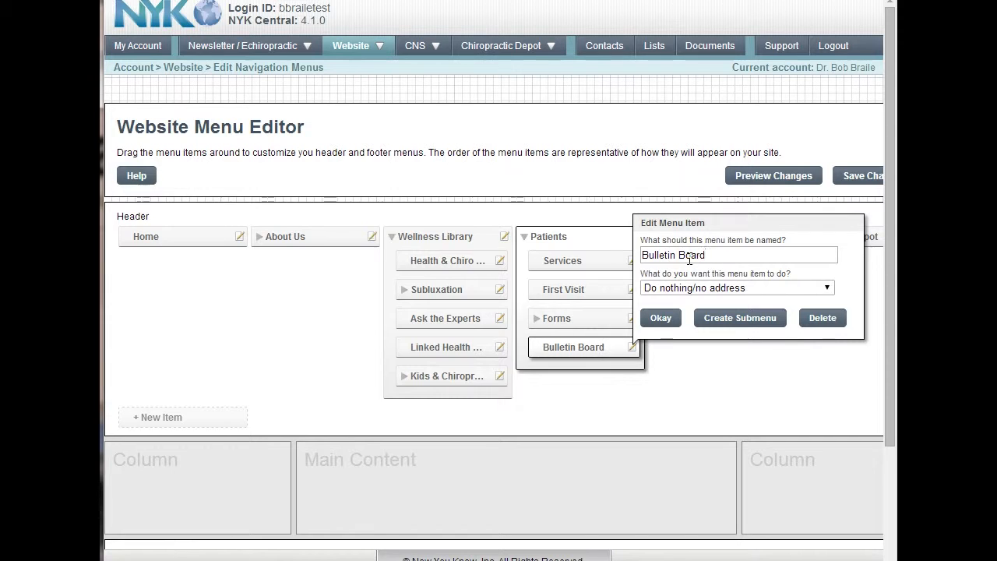
# Step: Make the Bulletin Board item go to the BulletinBoard document and confirm the item's settings
pyautogui.click(829, 289)
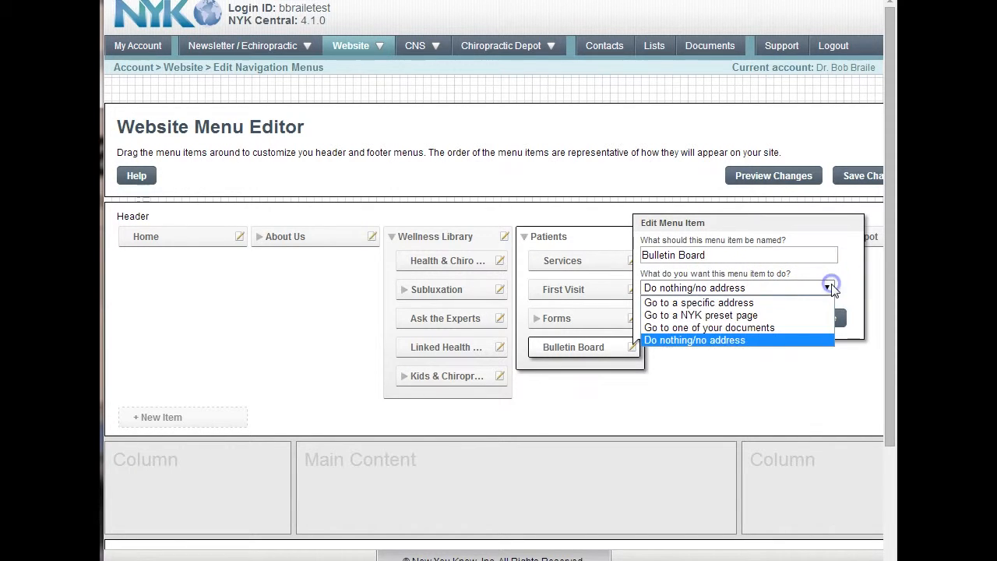
pyautogui.click(715, 315)
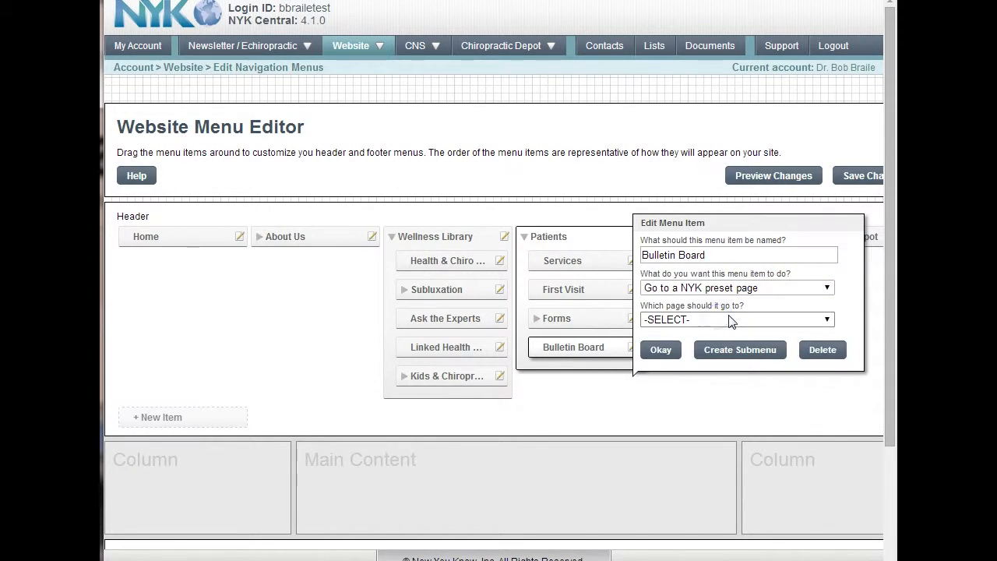
pyautogui.click(732, 319)
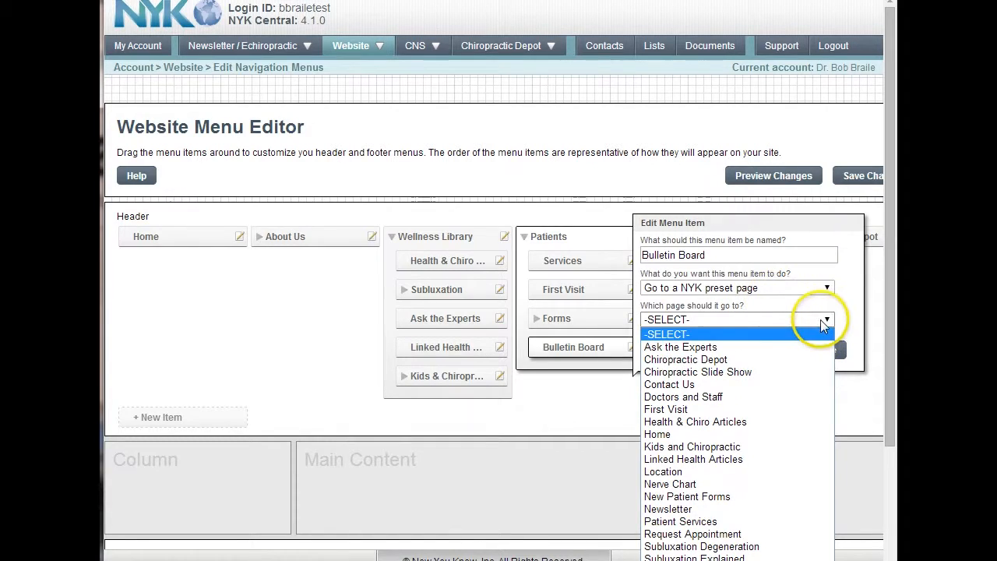
pyautogui.click(828, 288)
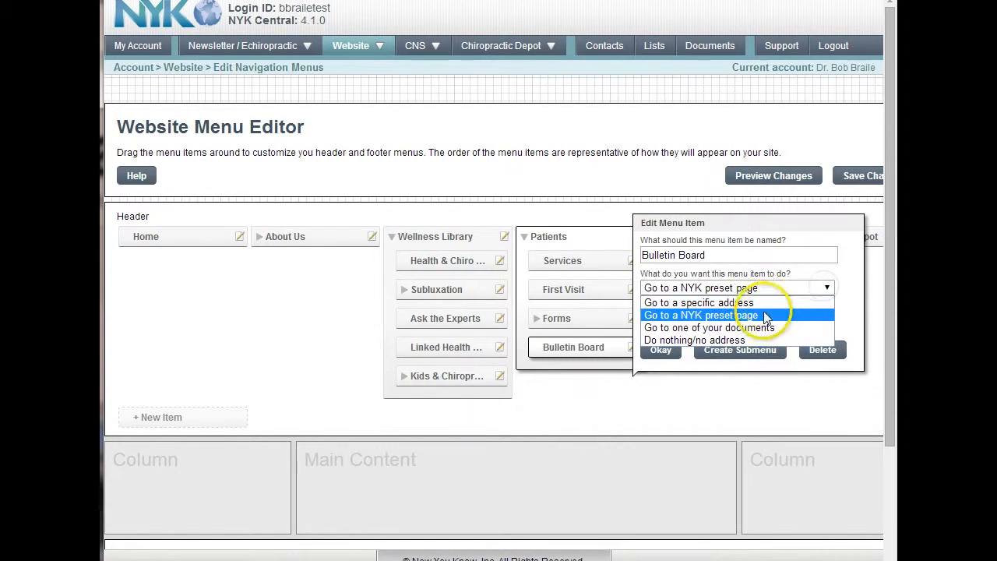
pyautogui.click(746, 331)
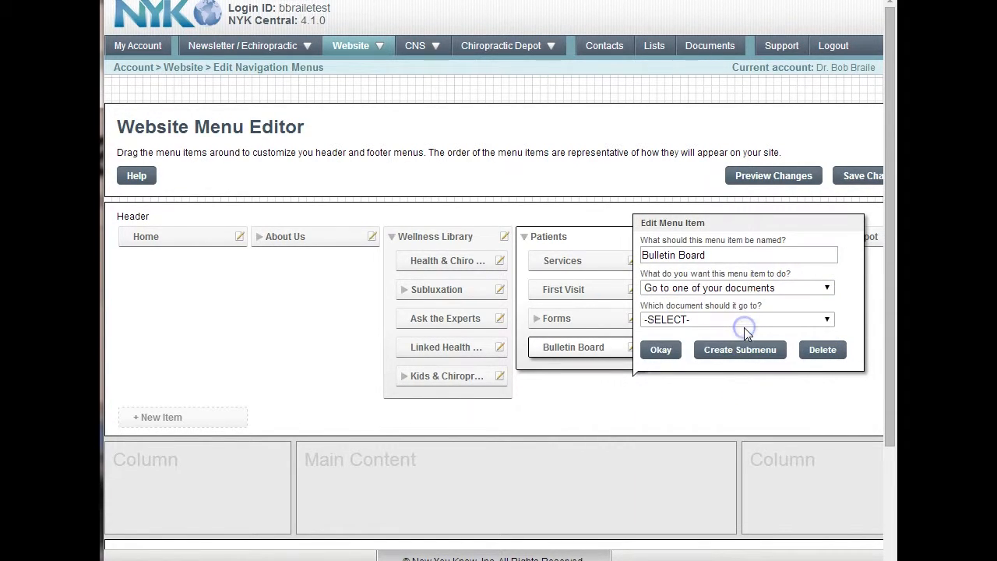
pyautogui.click(826, 319)
pyautogui.click(689, 347)
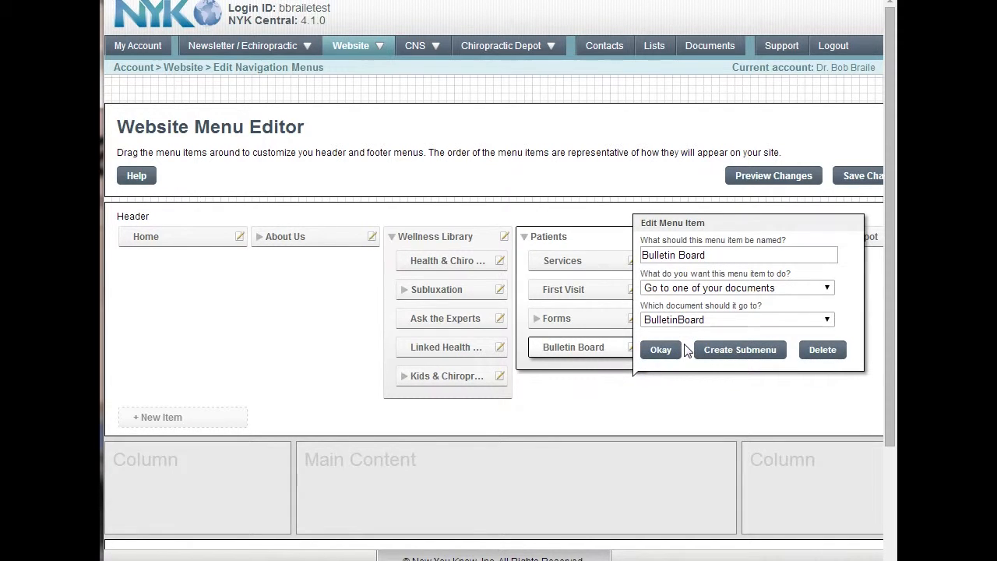
pyautogui.click(662, 350)
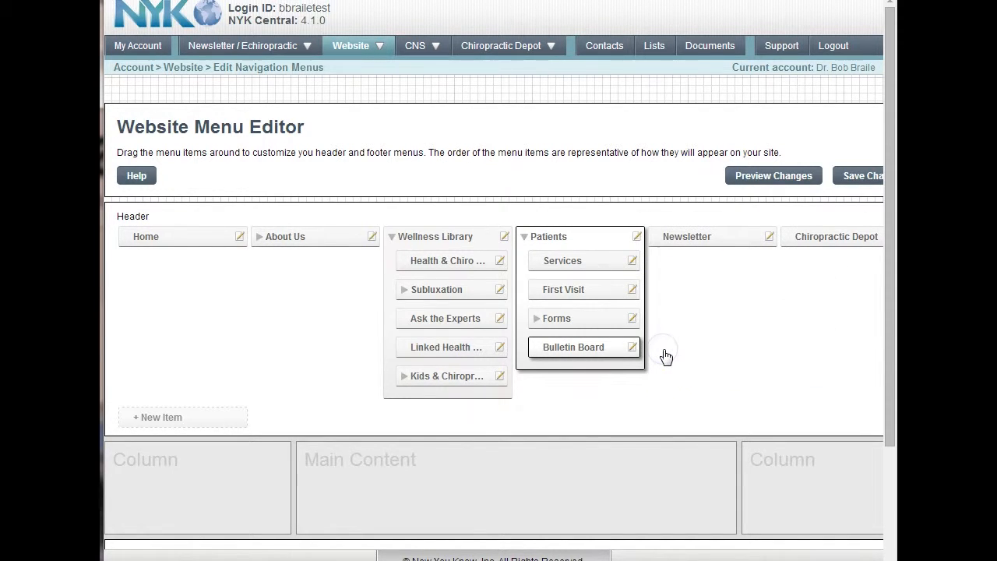
# Step: Preview the site to check the Patients submenu in the header navigation, and close the preview
pyautogui.click(781, 175)
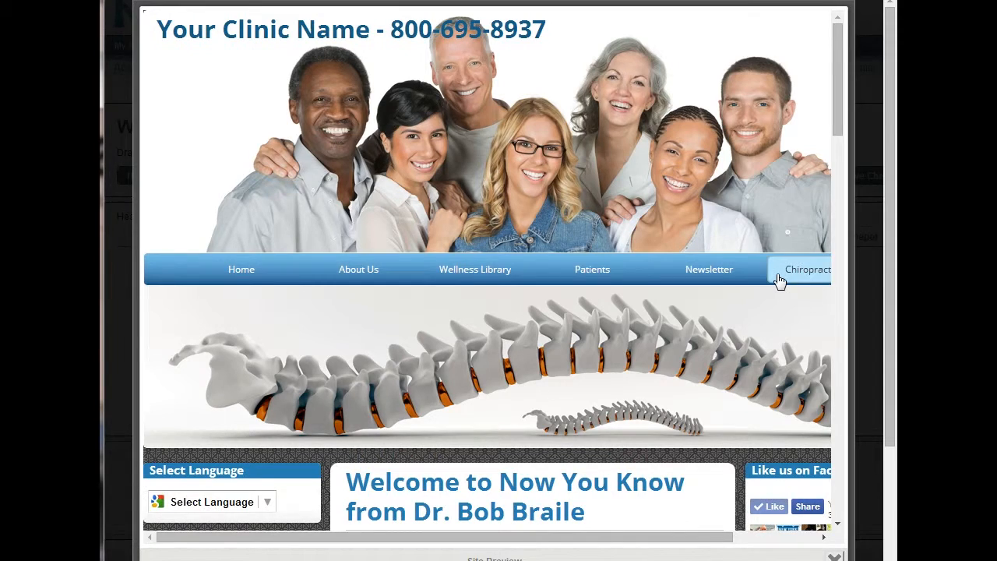
pyautogui.moveTo(616, 269)
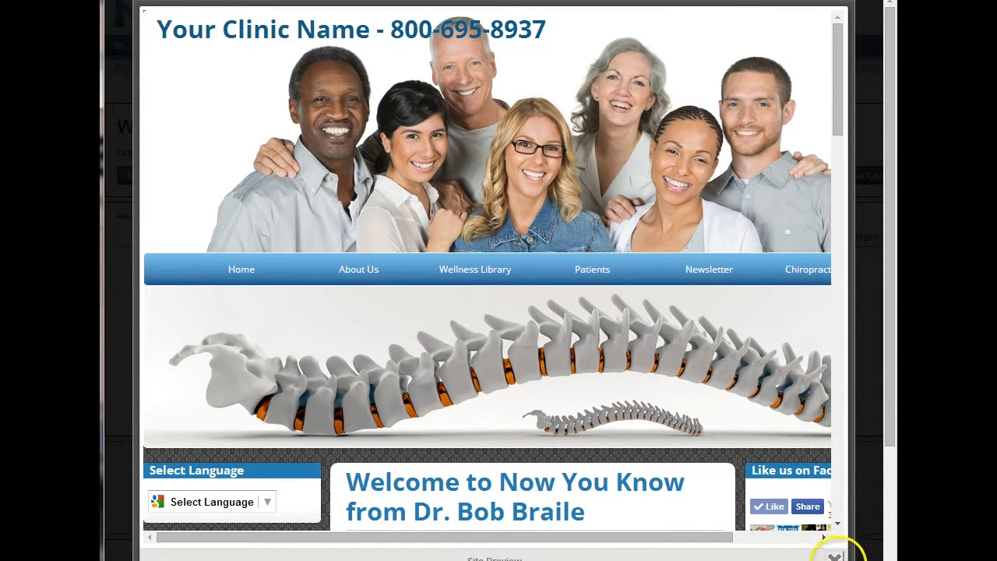
pyautogui.click(833, 550)
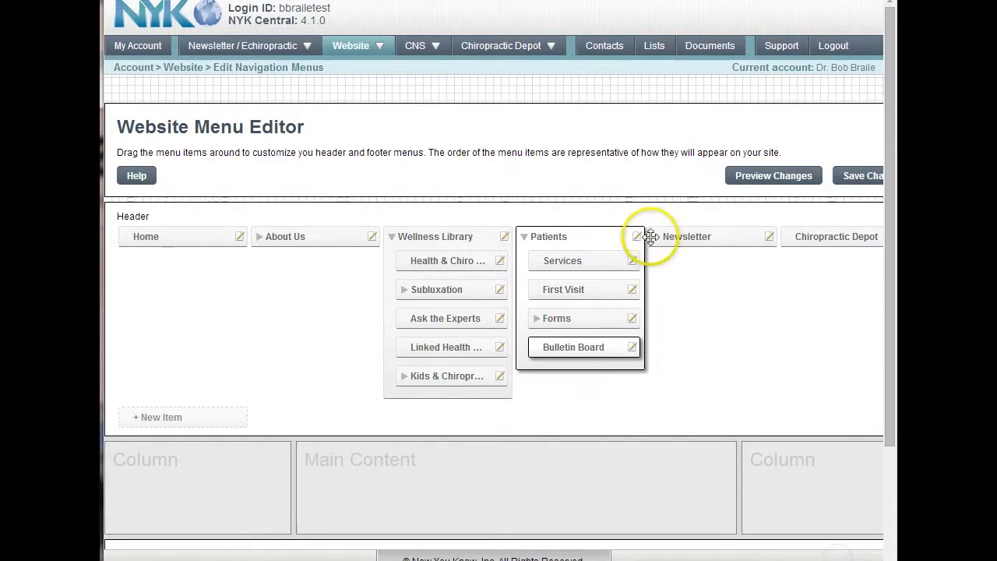
# Step: Collapse the Patients and Wellness Library submenus and move the footer's ABOUT US item after CONTACT US
pyautogui.click(525, 237)
pyautogui.click(391, 235)
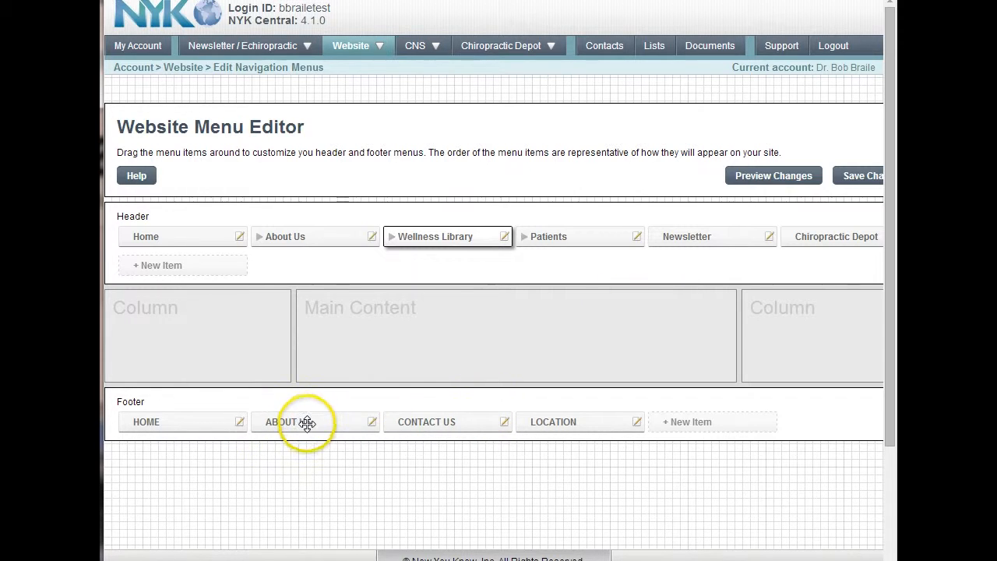
pyautogui.moveTo(307, 422); pyautogui.dragTo(442, 424)
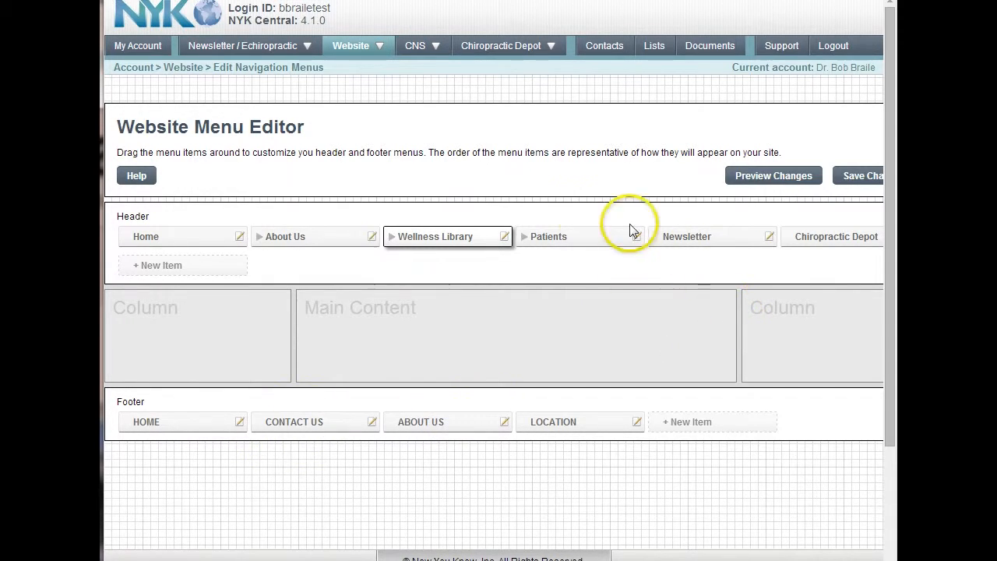
pyautogui.click(526, 237)
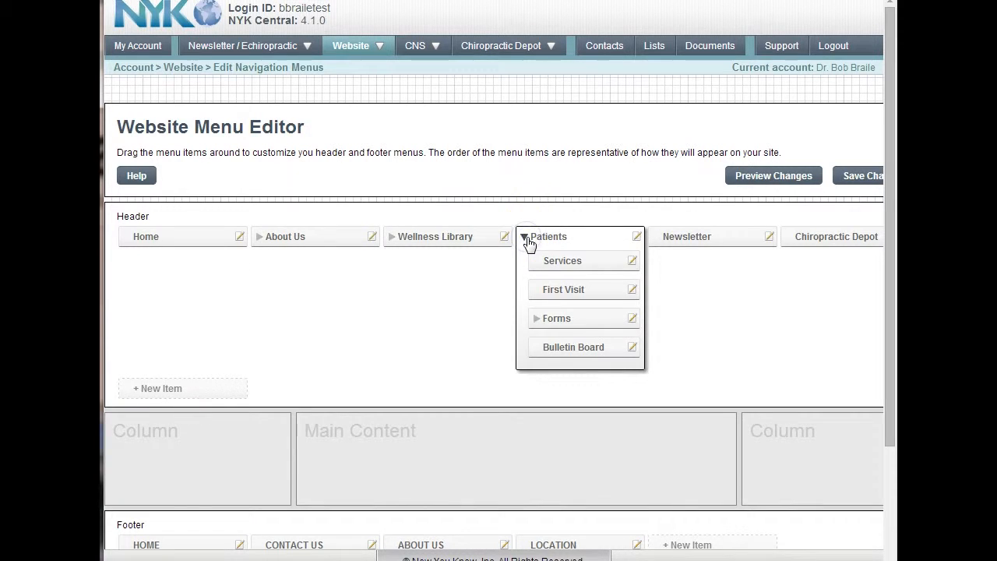
pyautogui.click(526, 238)
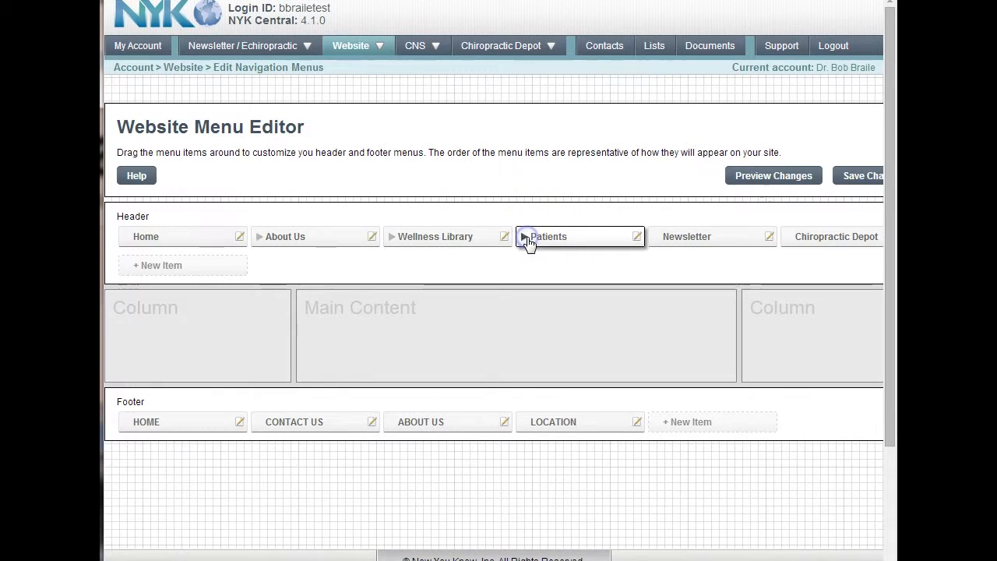
pyautogui.click(768, 242)
pyautogui.click(855, 212)
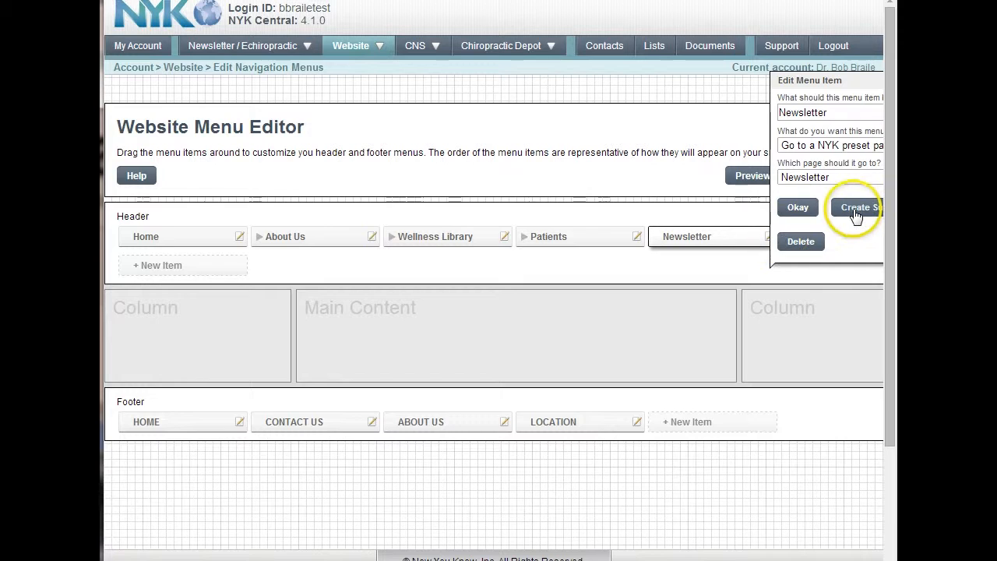
pyautogui.click(599, 265)
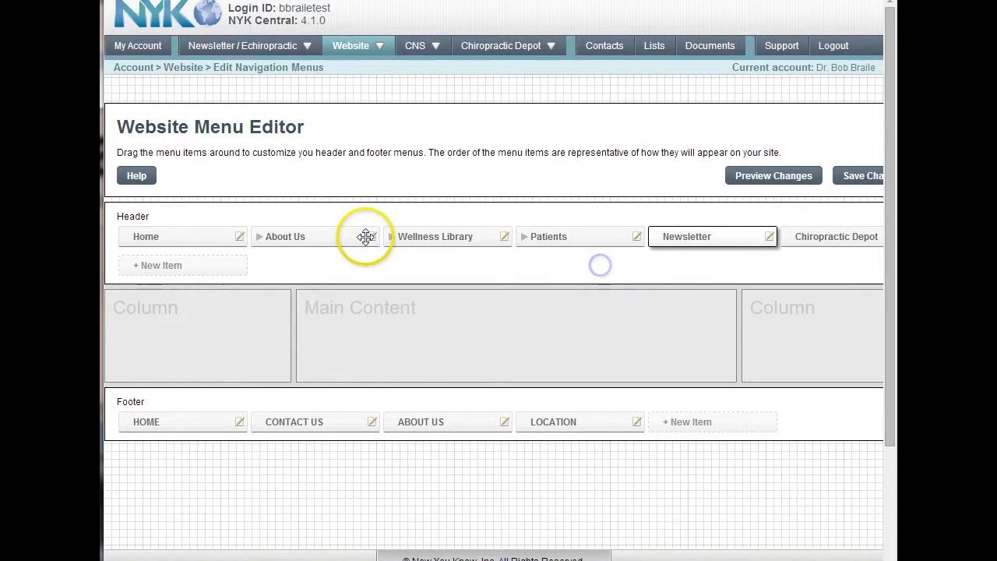
pyautogui.click(313, 236)
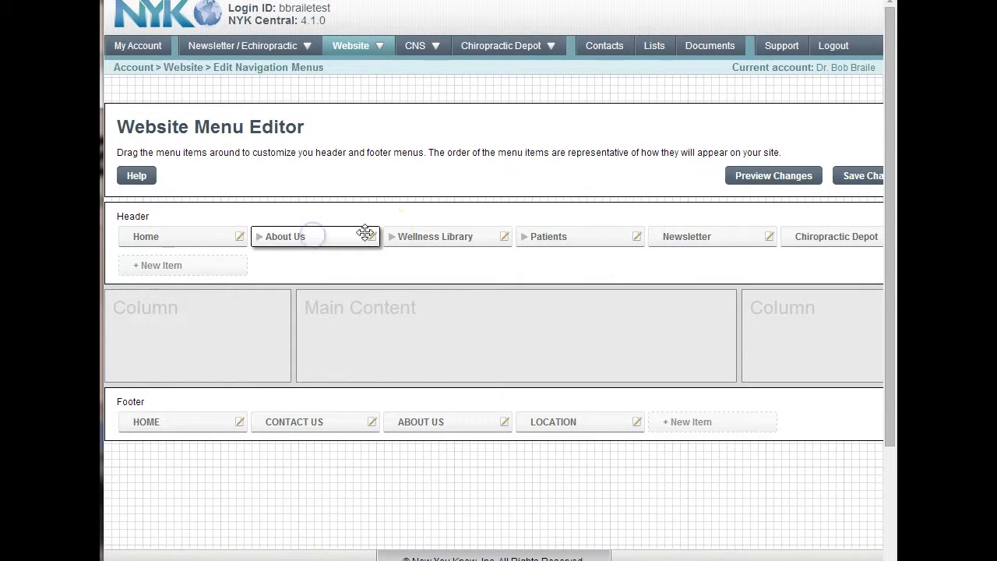
# Step: Create a submenu under the Home item of the header menu
pyautogui.click(192, 235)
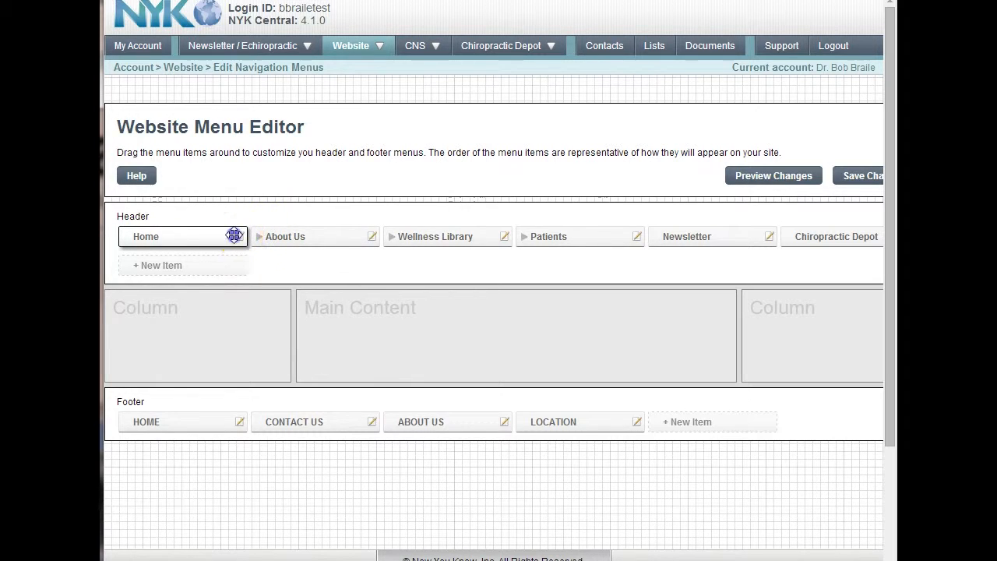
pyautogui.click(240, 237)
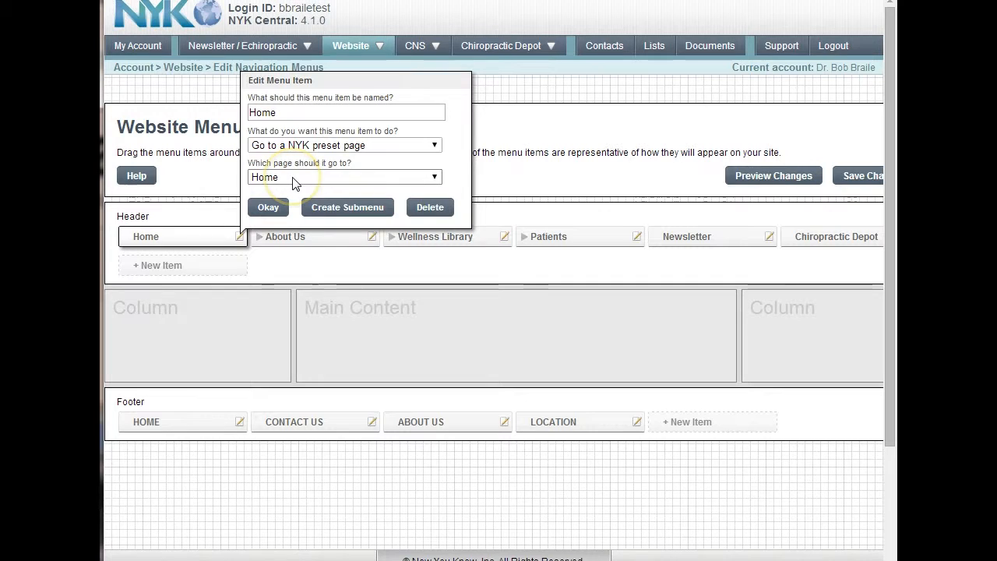
pyautogui.click(303, 148)
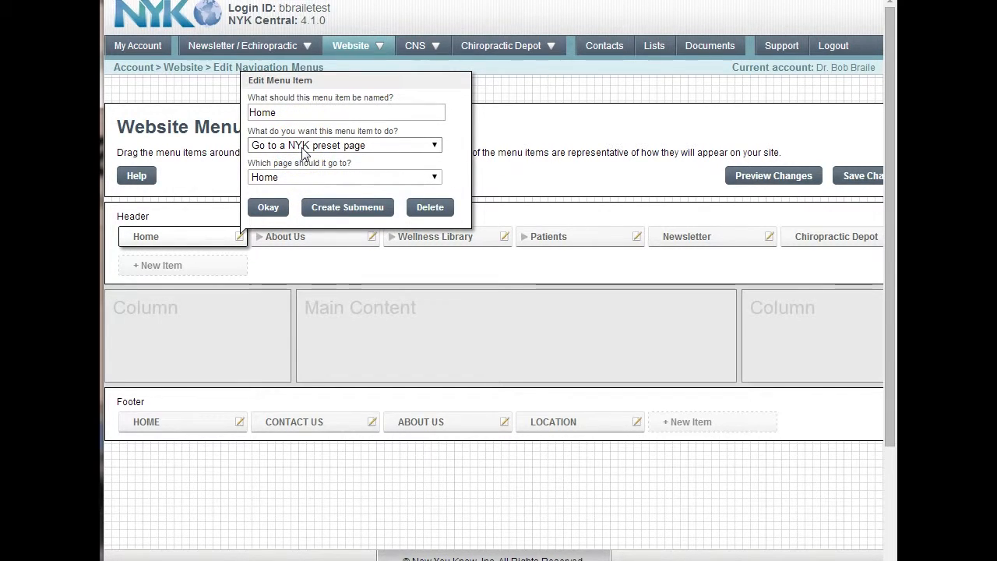
pyautogui.click(336, 208)
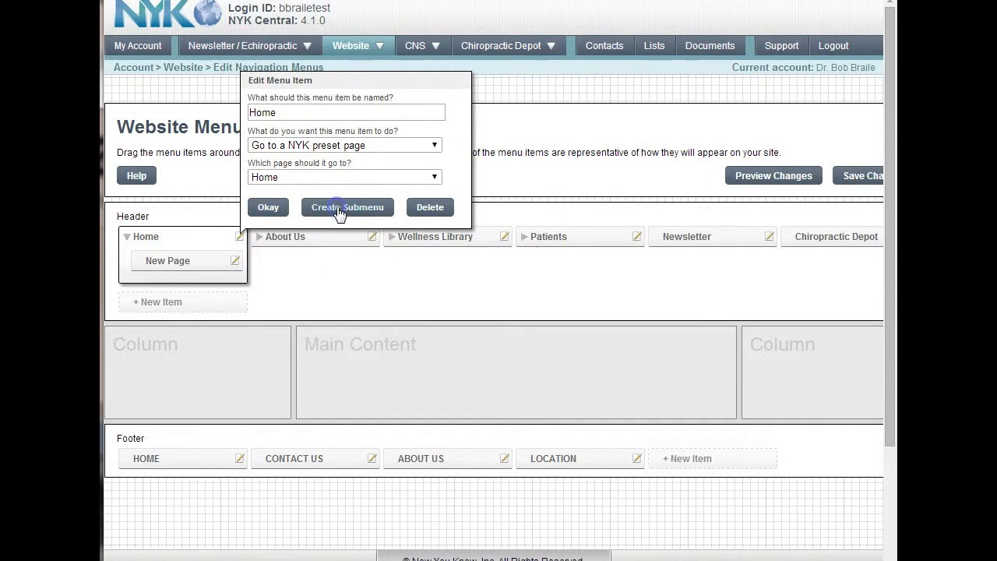
# Step: Make the new item in the Home submenu go to the NYK preset page Contact Us and confirm its settings
pyautogui.click(161, 262)
pyautogui.click(233, 261)
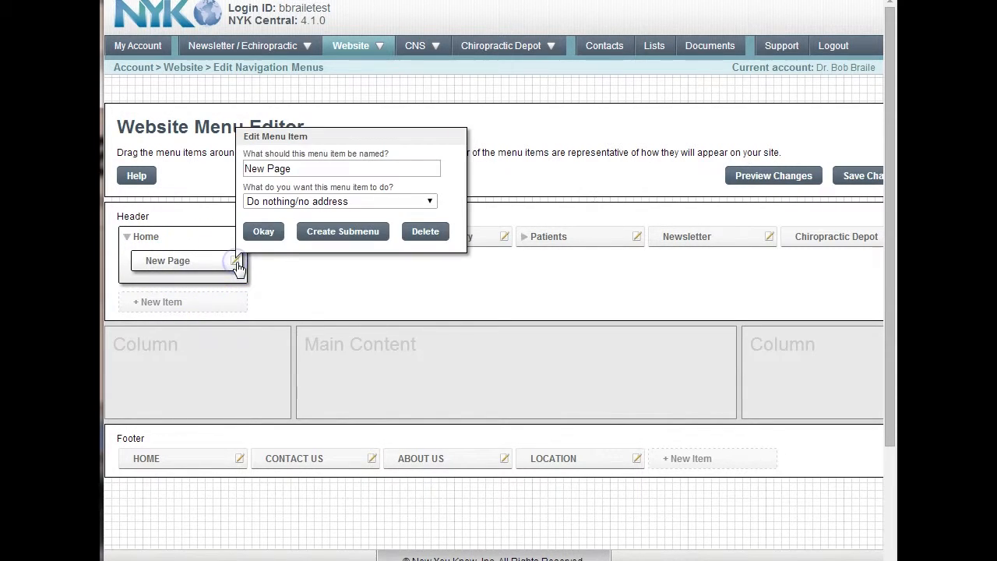
pyautogui.click(428, 201)
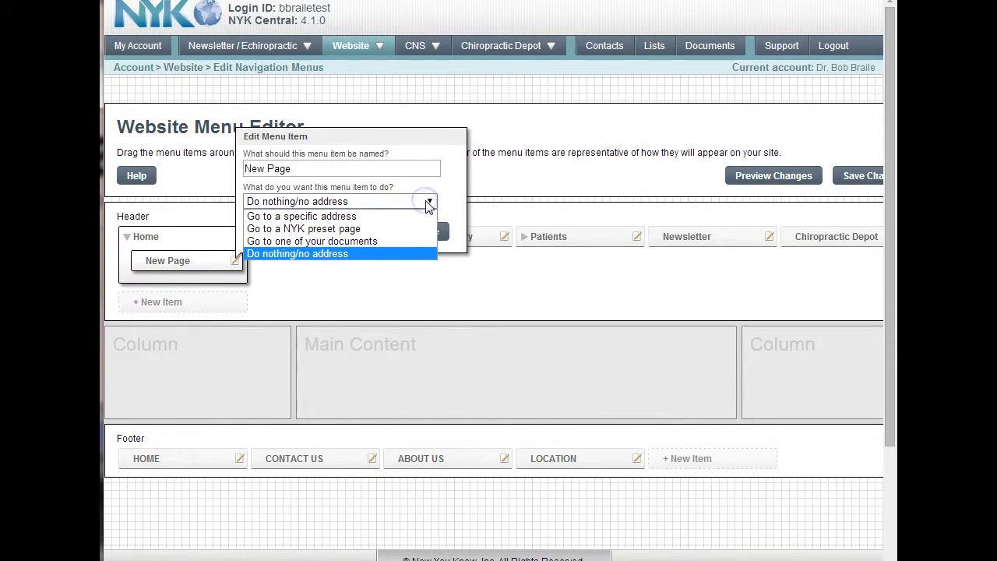
pyautogui.click(343, 228)
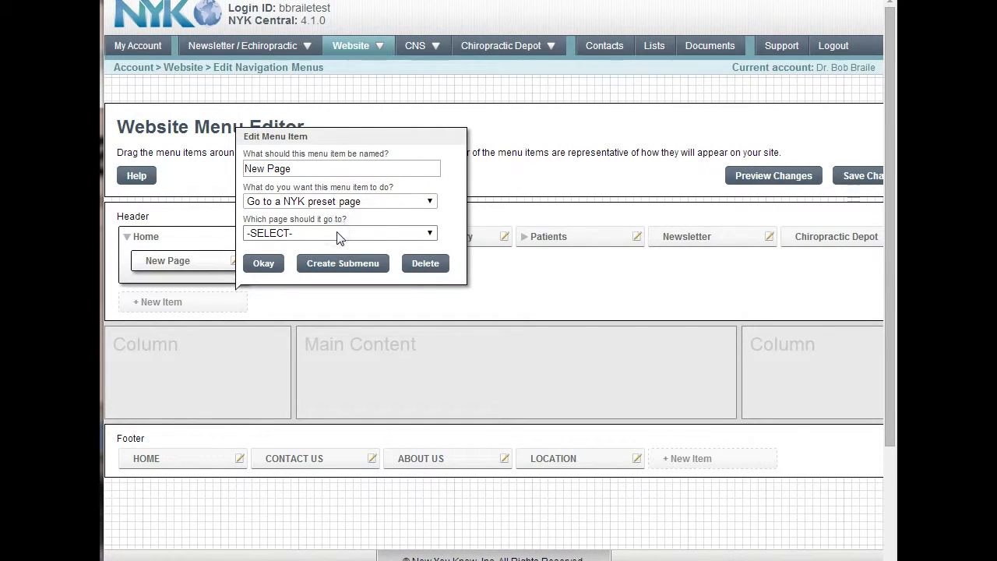
pyautogui.click(336, 234)
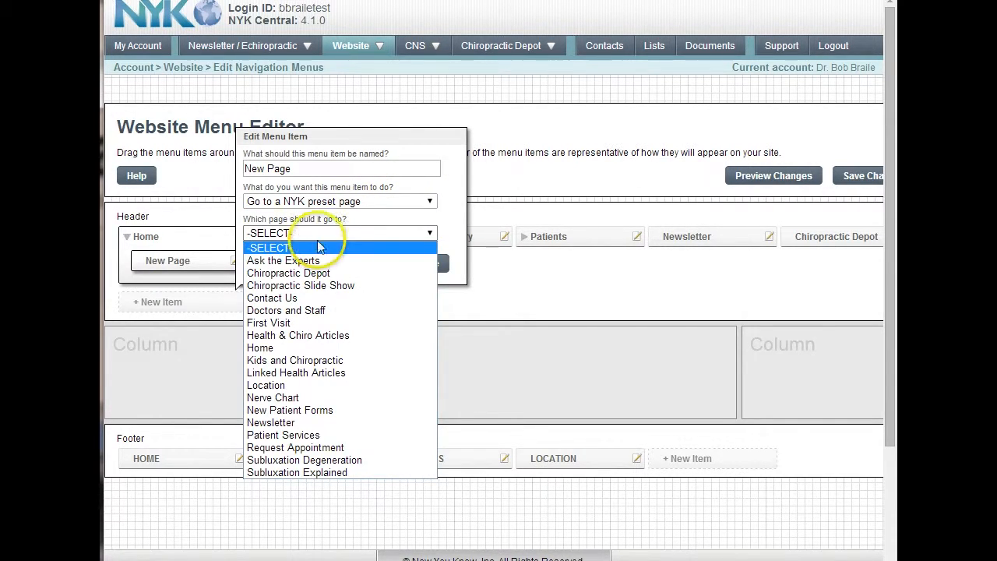
pyautogui.click(290, 300)
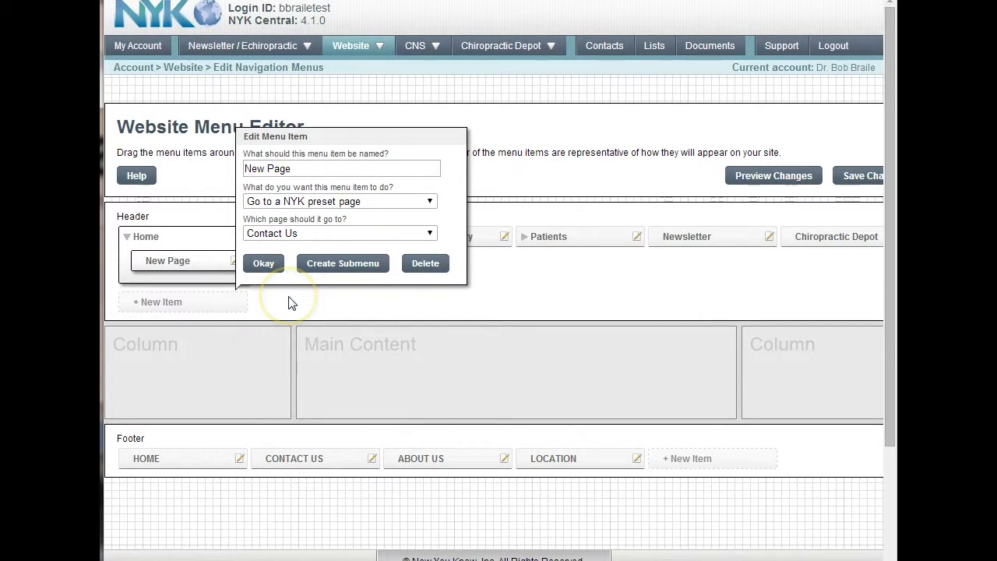
pyautogui.click(263, 265)
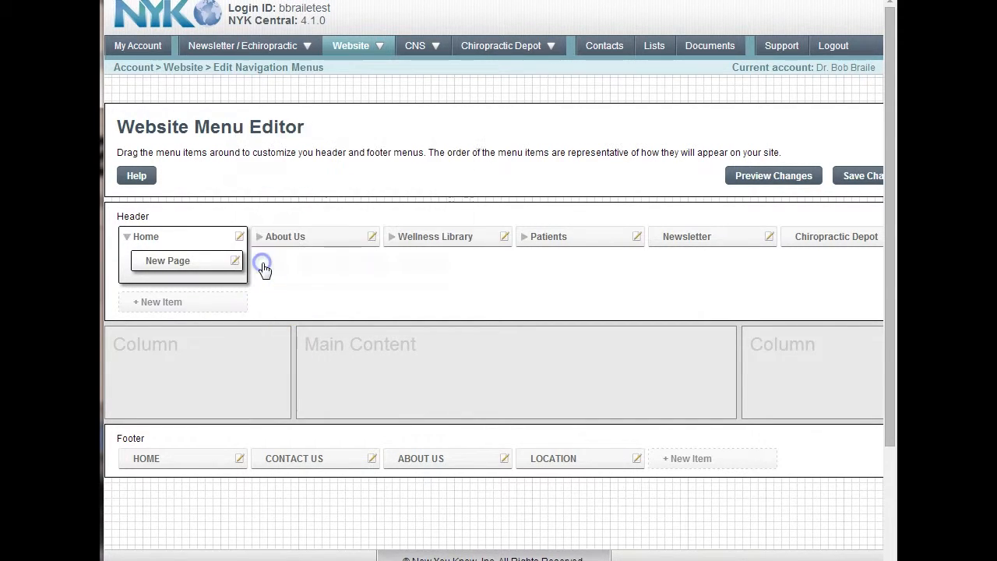
# Step: Rename the New Page item in the Home submenu to Contact Us, confirm it and collapse the submenu
pyautogui.click(174, 264)
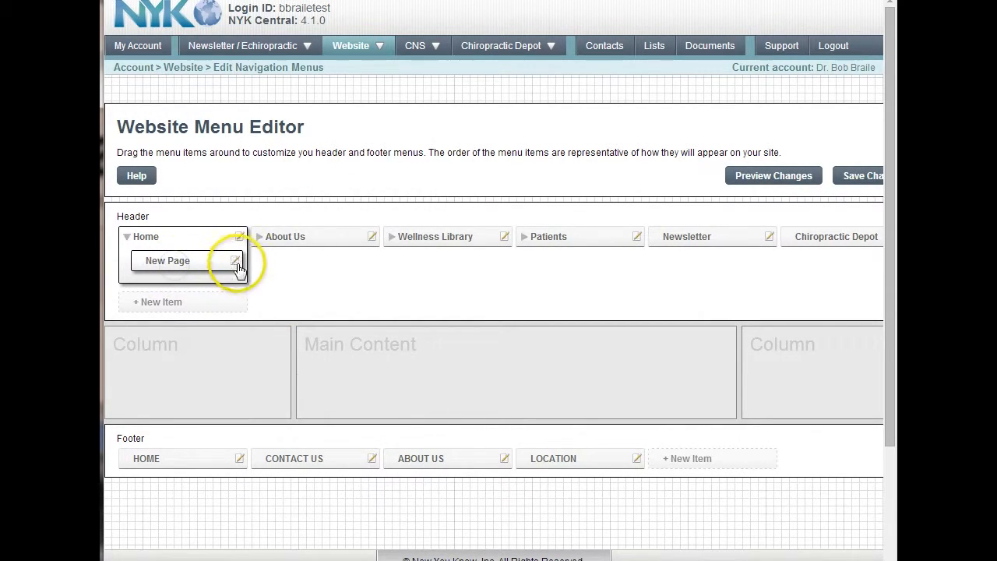
pyautogui.click(237, 261)
pyautogui.moveTo(305, 135); pyautogui.dragTo(204, 127)
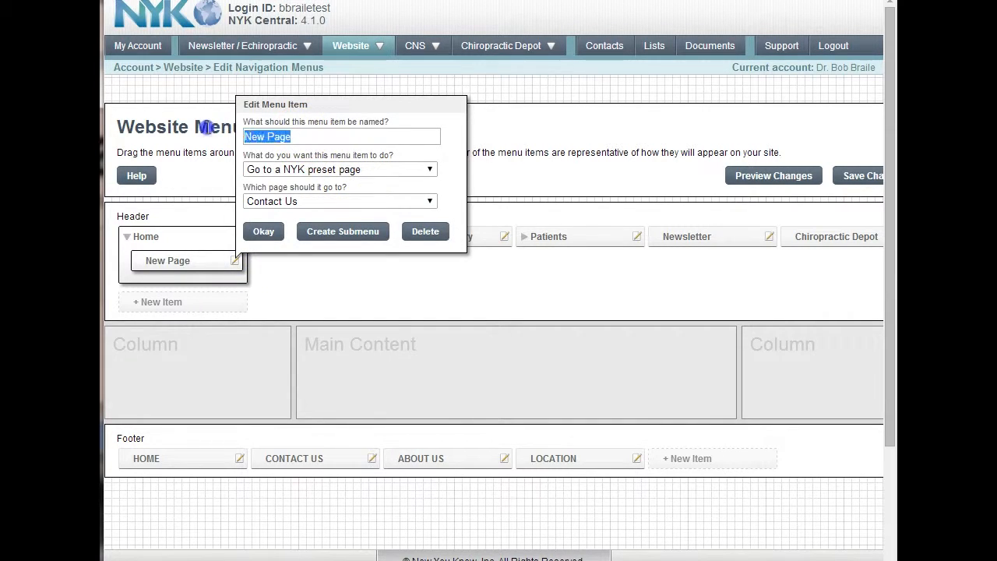
pyautogui.write('Contact Us')
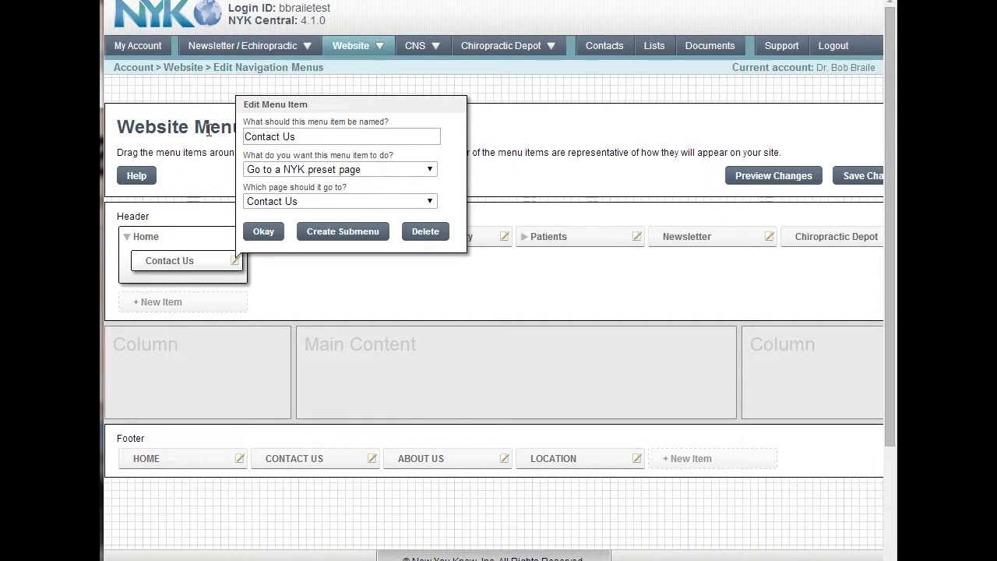
pyautogui.click(264, 232)
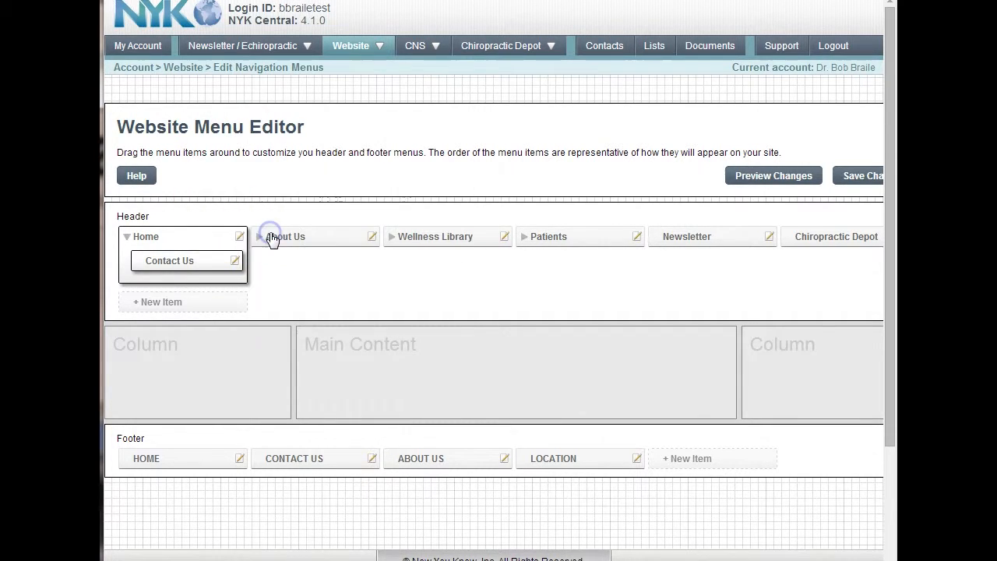
pyautogui.click(125, 239)
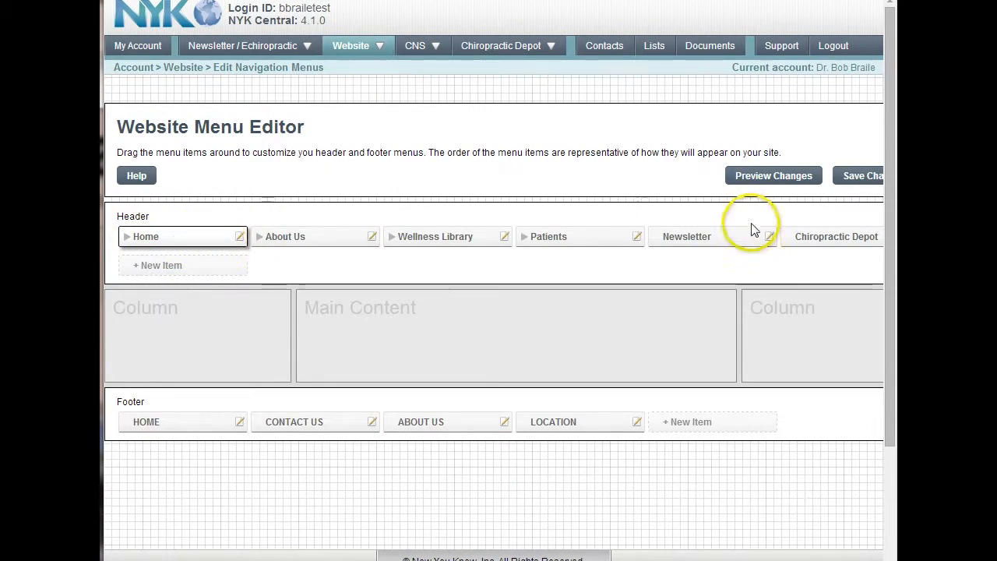
# Step: Preview the site to check the Contact Us entry under Home, and close the preview
pyautogui.click(782, 180)
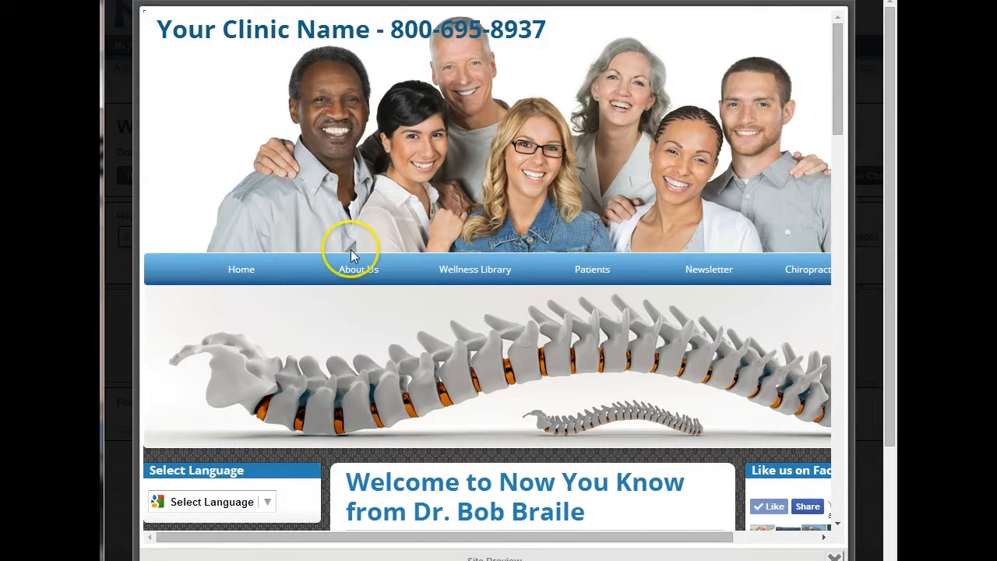
pyautogui.moveTo(239, 267)
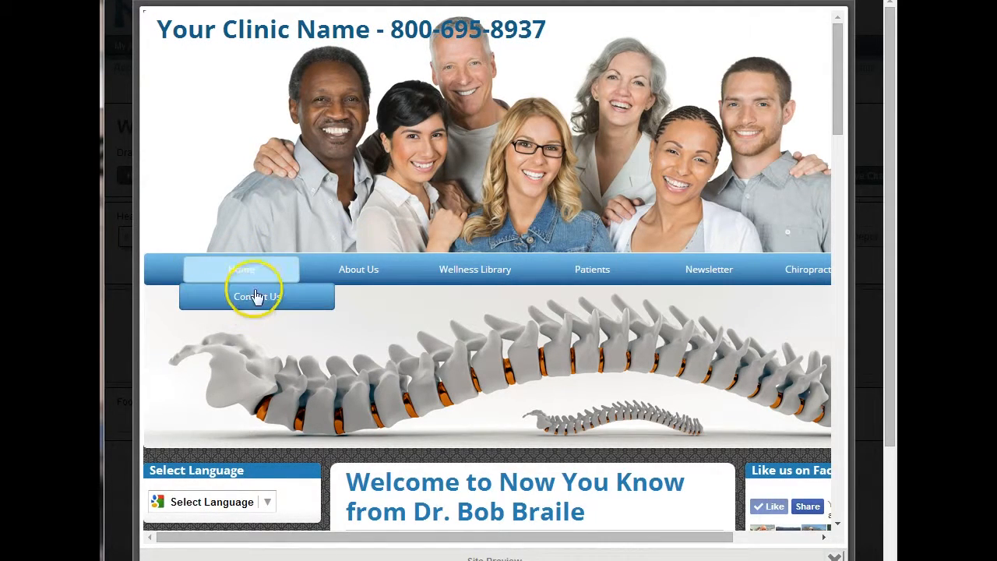
pyautogui.click(835, 556)
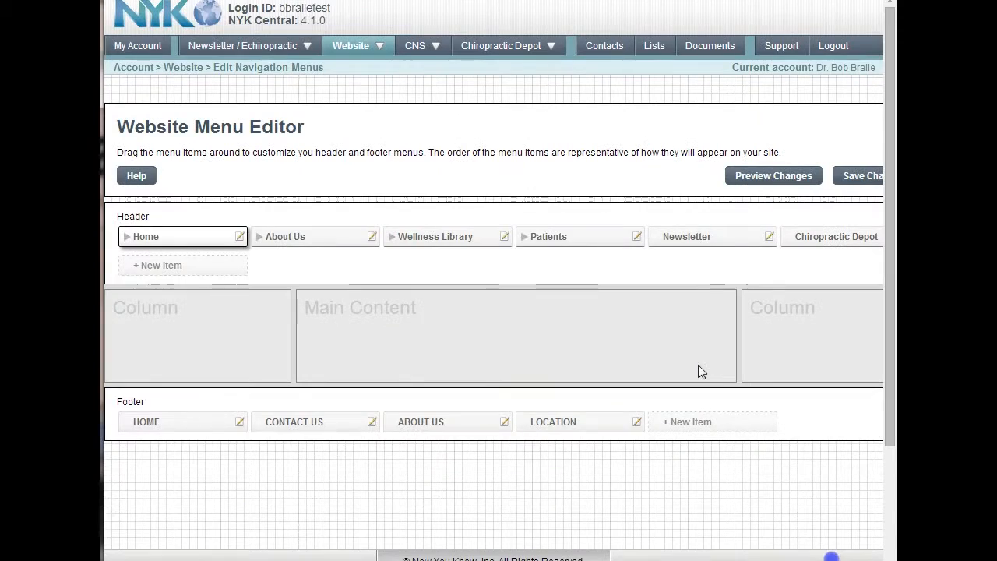